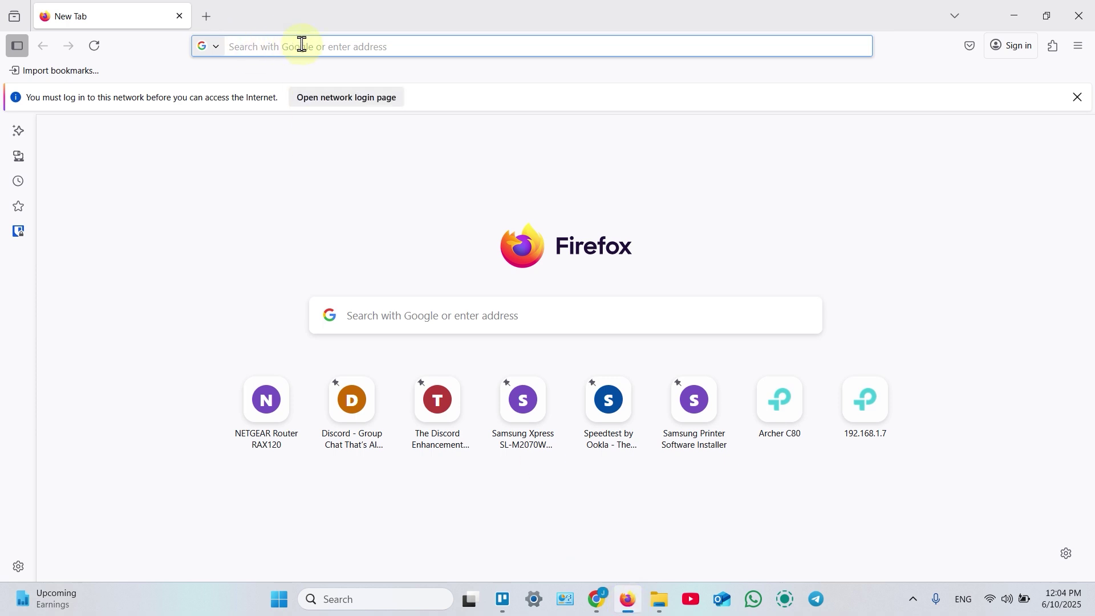
Enter the router address 192.168.50.1 in Firefox's address bar.
text(192.168.0.1/)
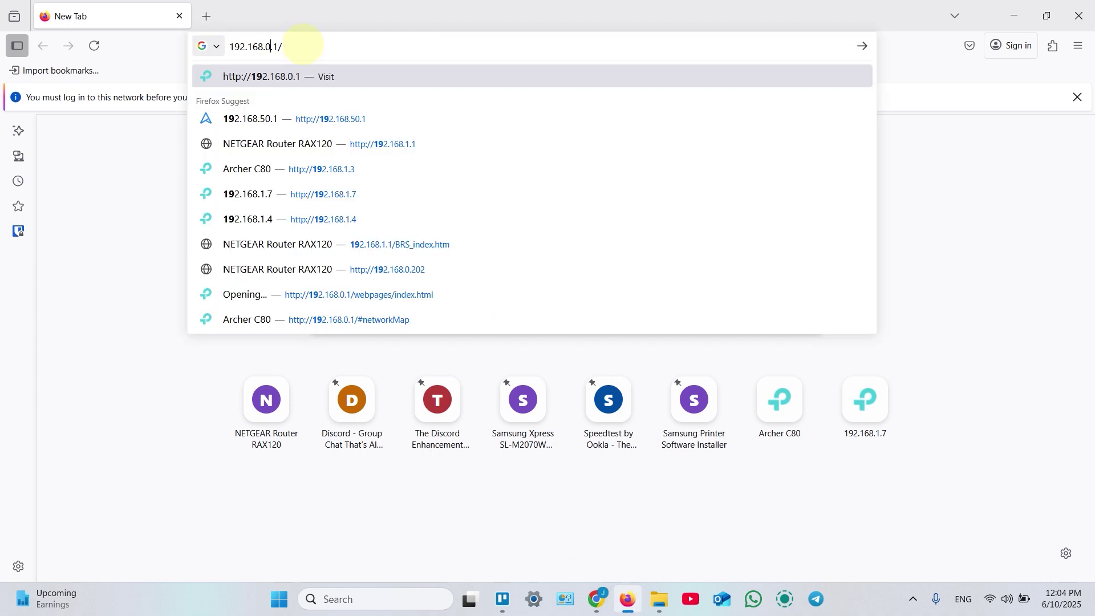
text(5)
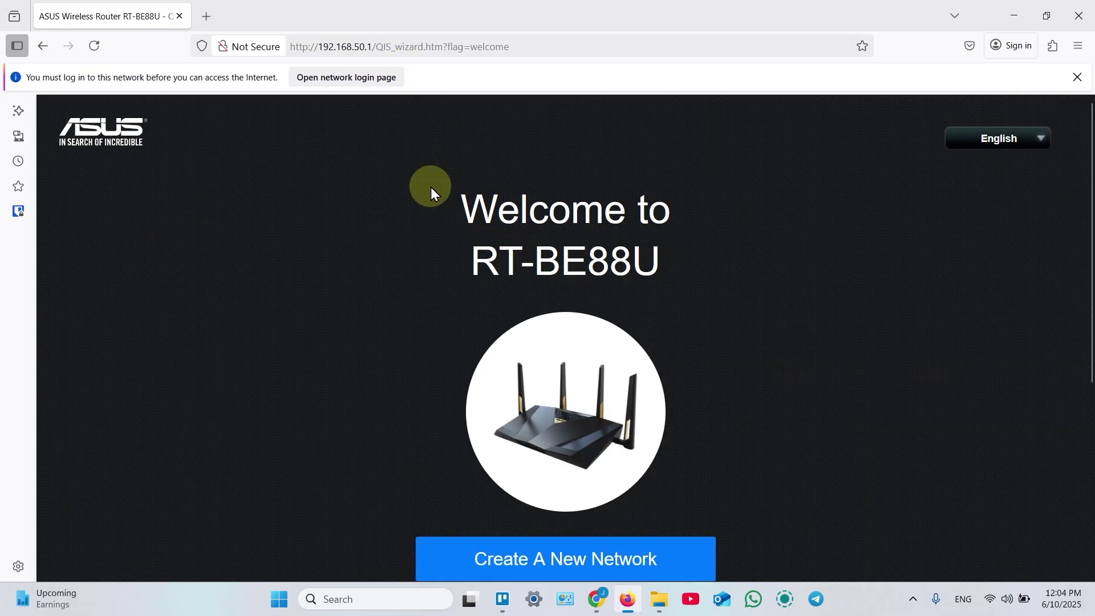
Pick Access Point (AP) mode under Advanced Settings, then return from manual IP to the LAN IP choice.
scroll(742, 215, down, 1)
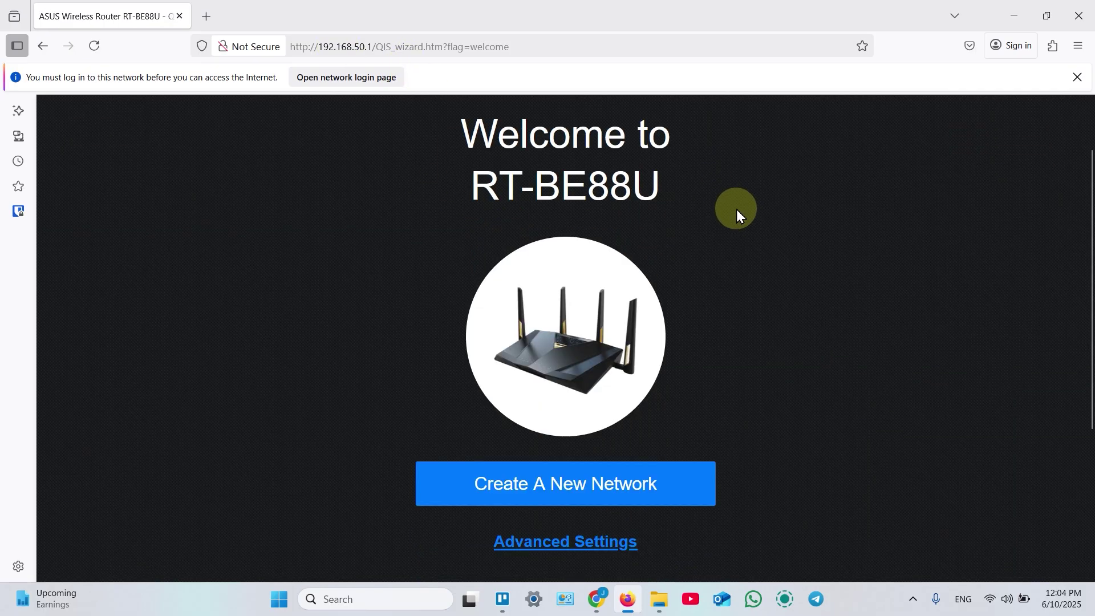
click(554, 540)
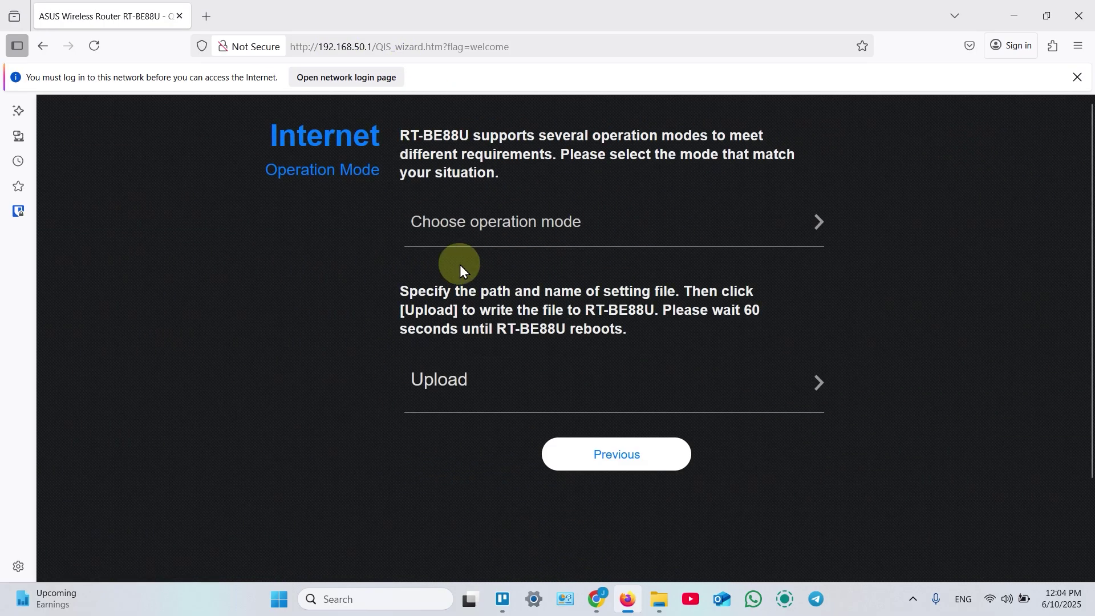
click(552, 226)
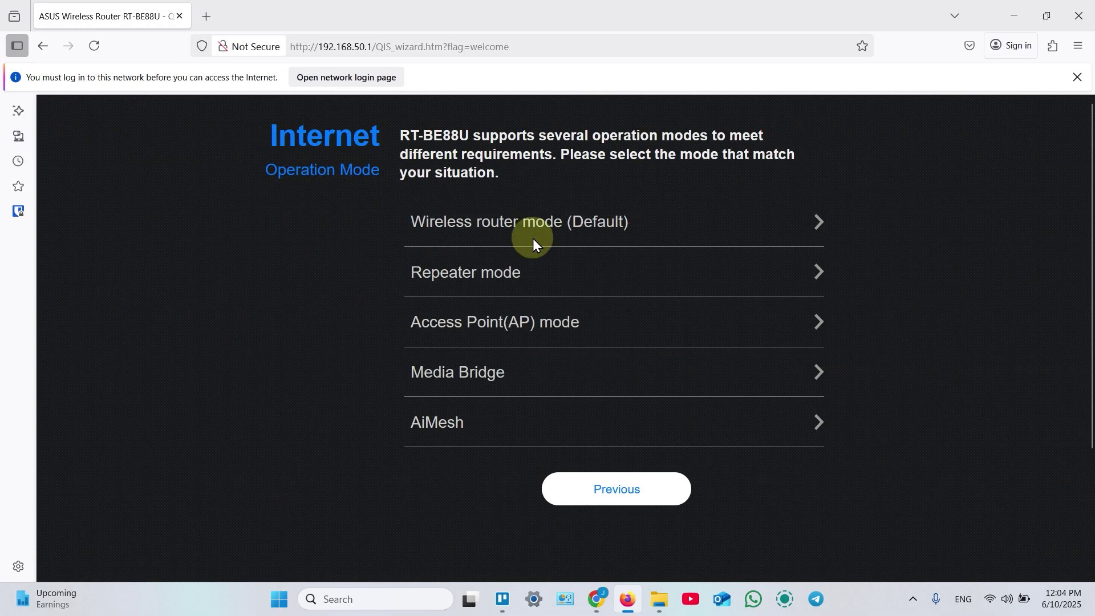
click(463, 323)
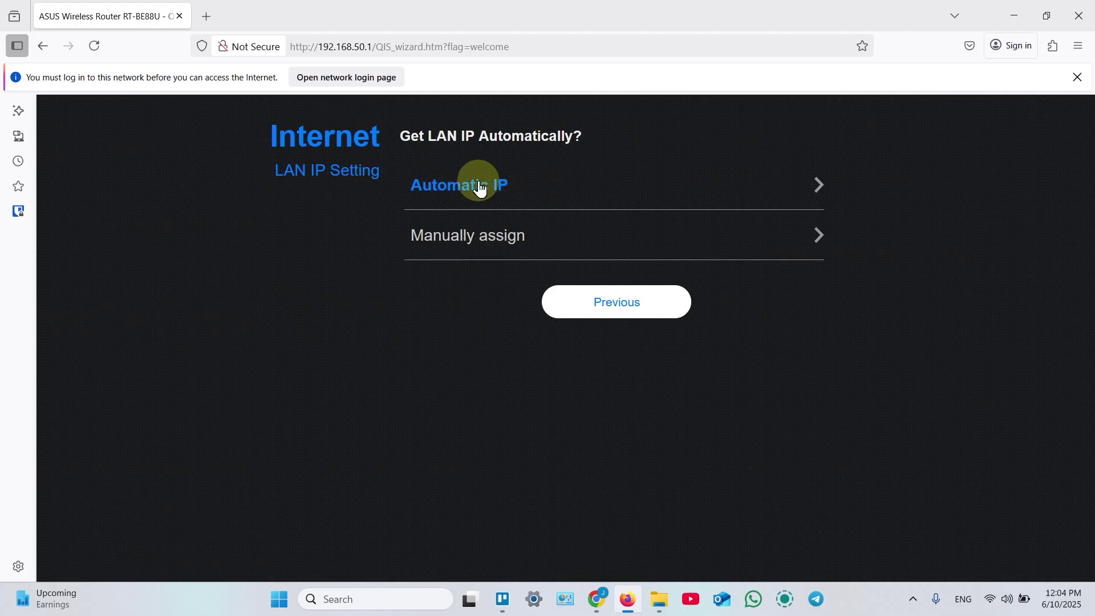
click(470, 238)
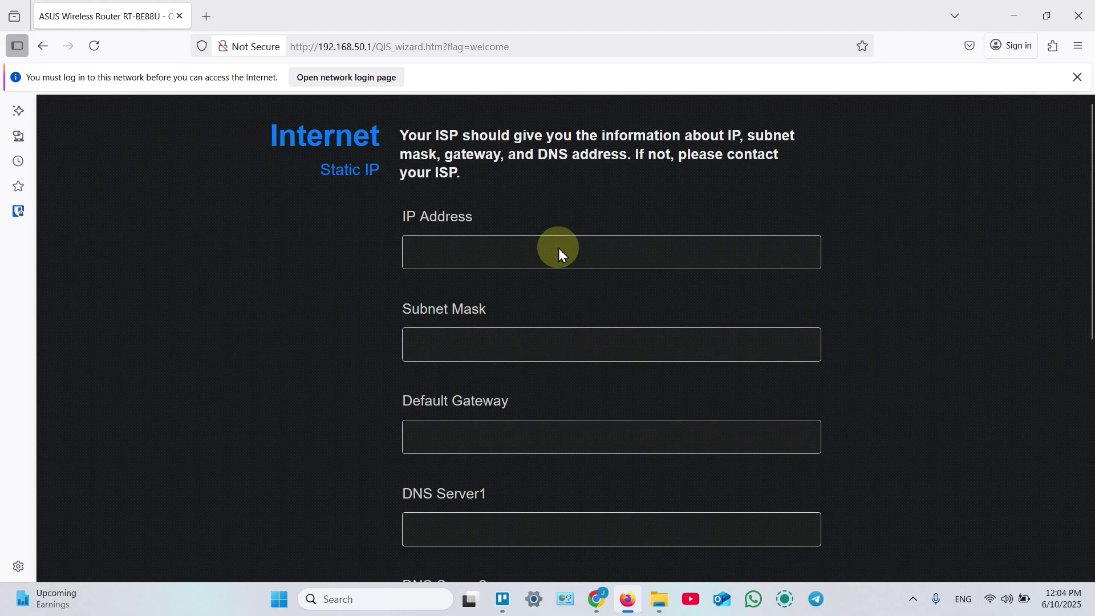
scroll(555, 248, down, 4)
scroll(555, 248, up, 4)
scroll(553, 248, down, 4)
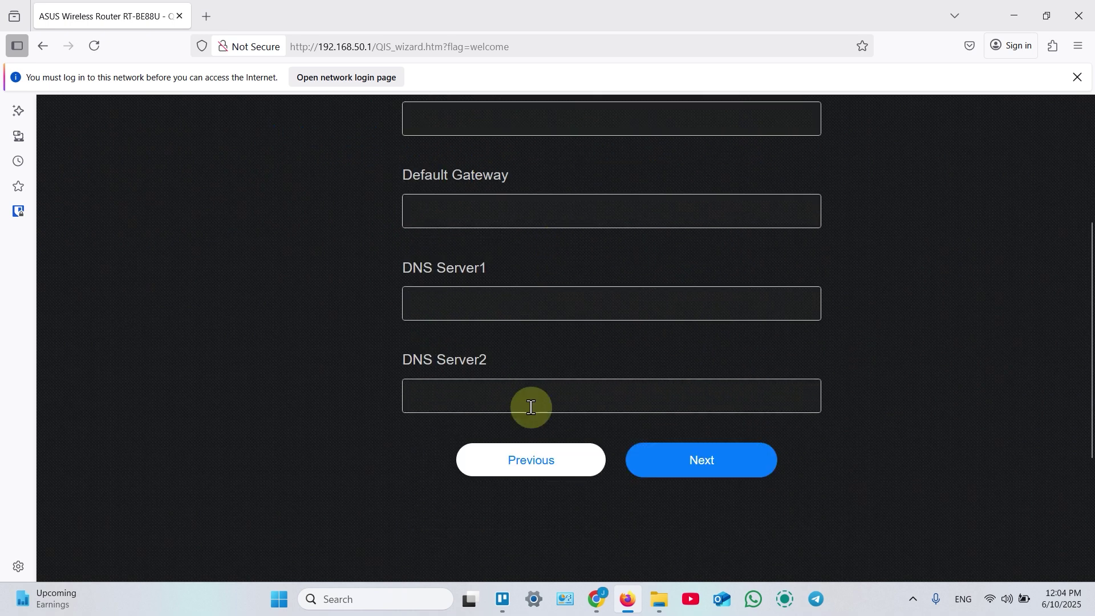
click(538, 472)
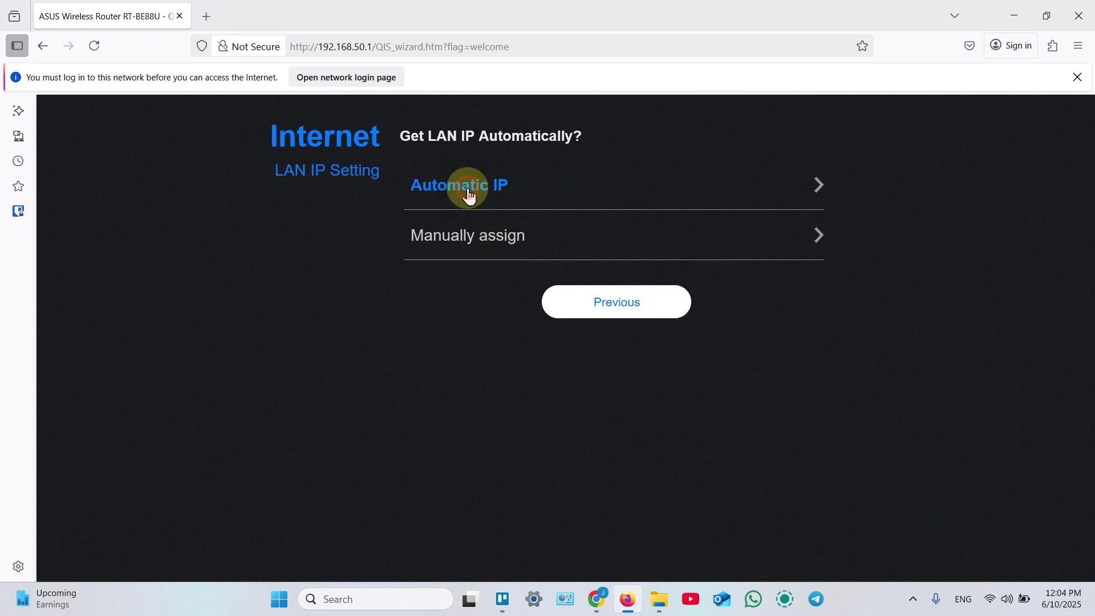
Choose automatic LAN IP and name the WiFi7 network 'My Wi-Fi 5 GHz'.
click(467, 190)
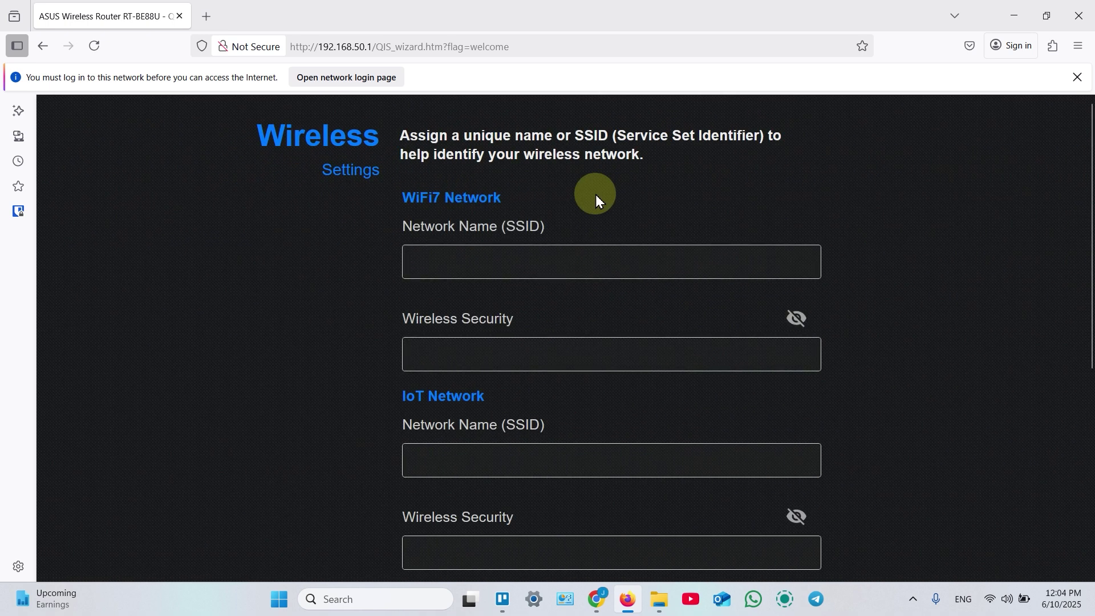
click(474, 262)
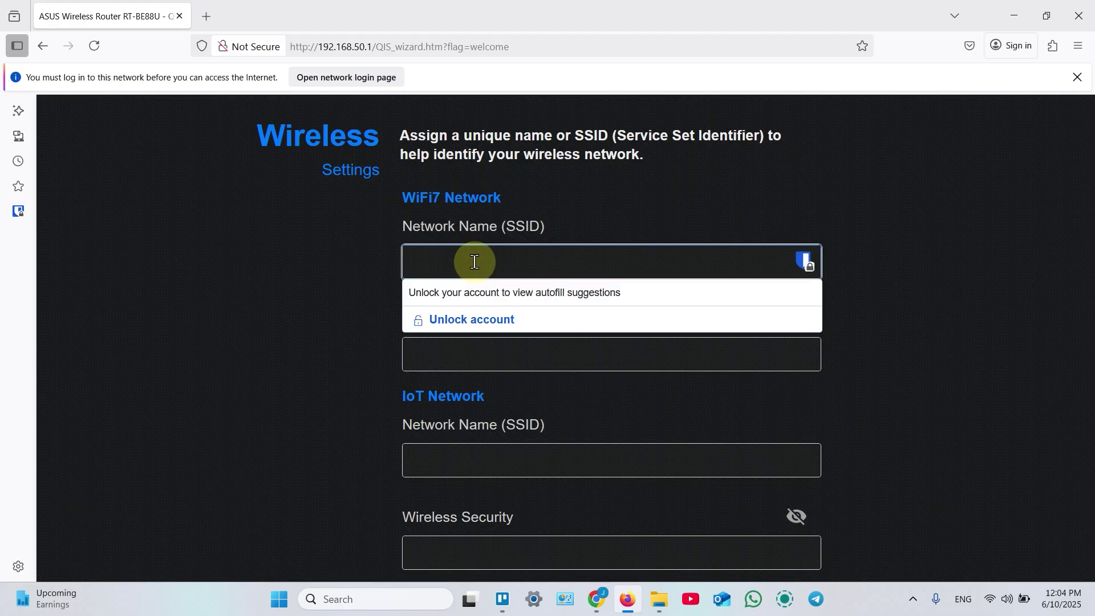
text(My Wi-Fi 5 GHz)
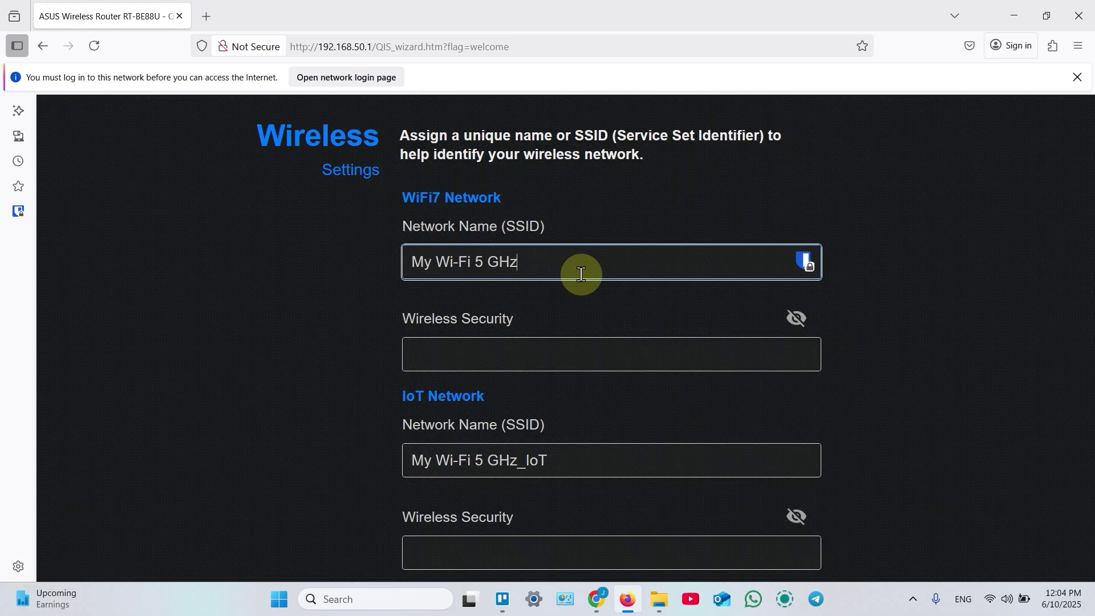
key(ctrl+a)
text(dfgdfgj)
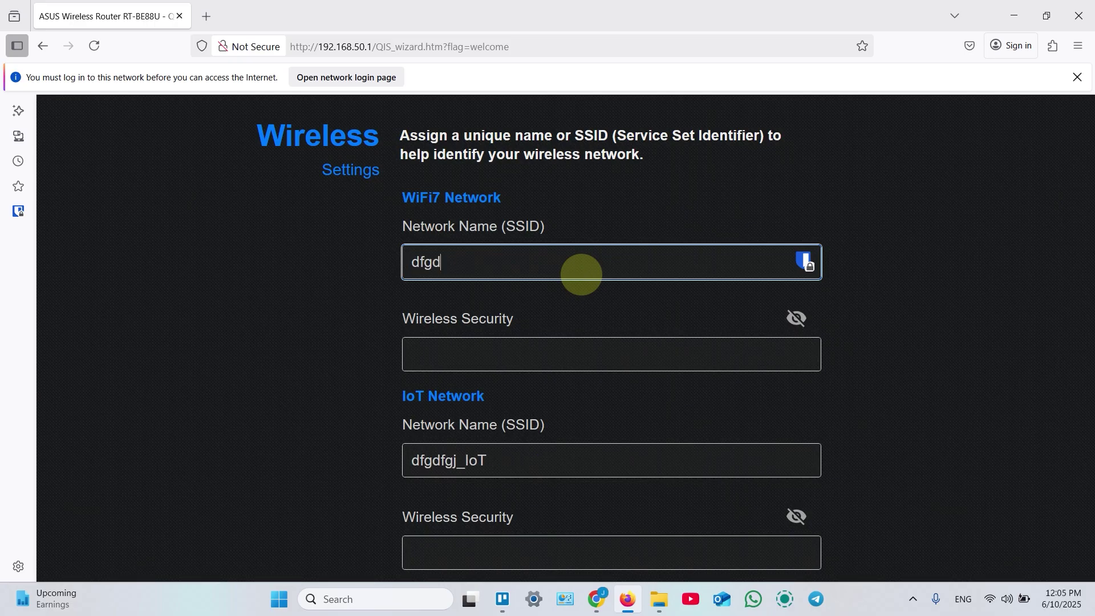
key(BackSpace)
key(BackSpace)
key(BackSpace)
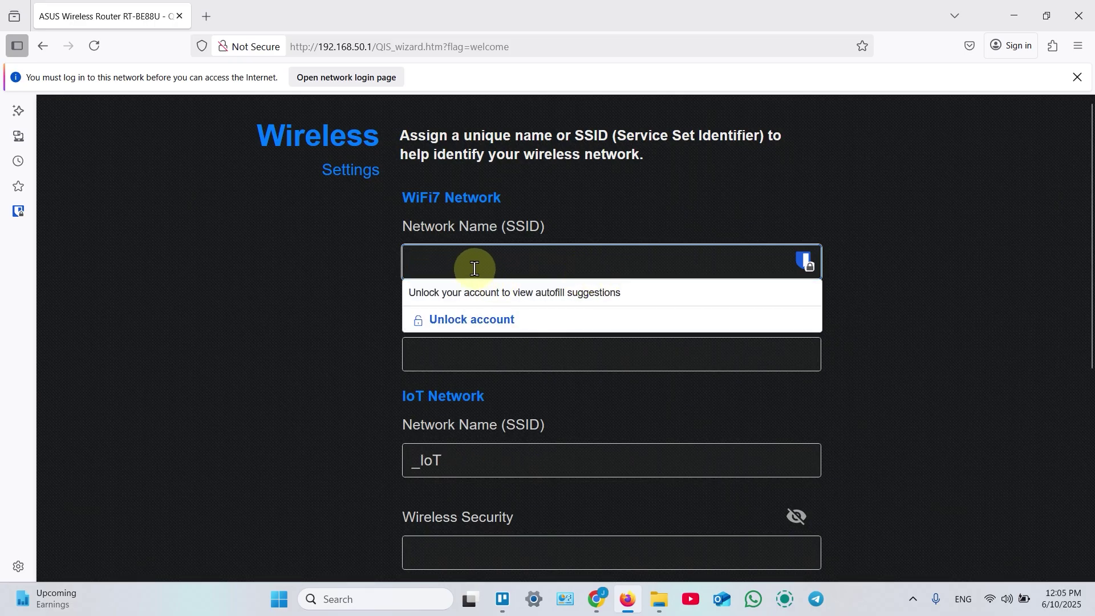
key(ctrl+z)
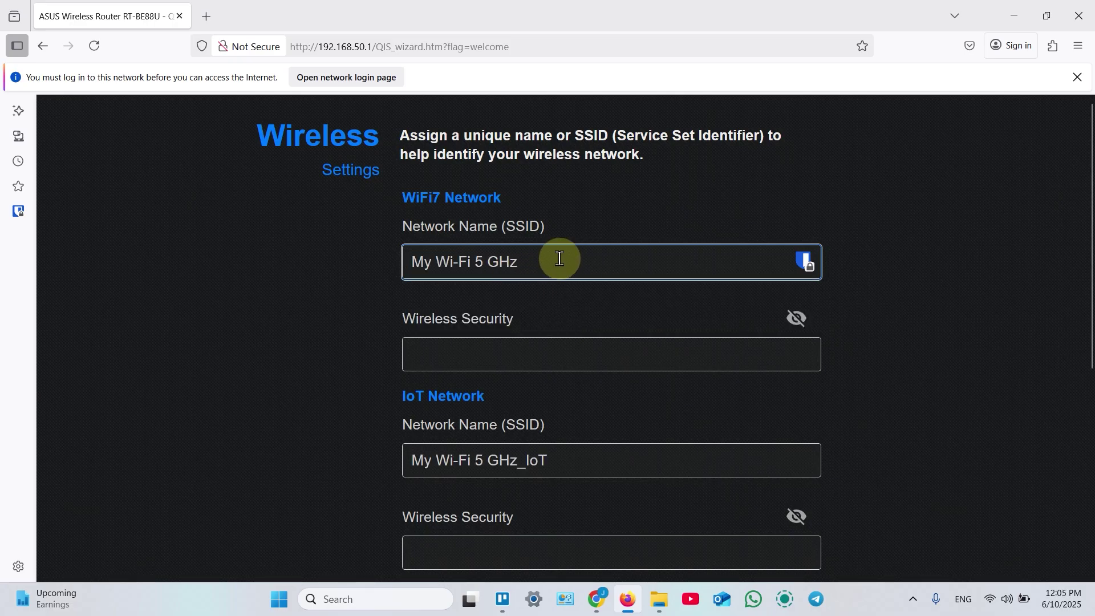
drag(415, 264, 558, 252)
click(592, 261)
Enter the WiFi7 wireless password and apply, accepting the weak-password warning.
click(462, 346)
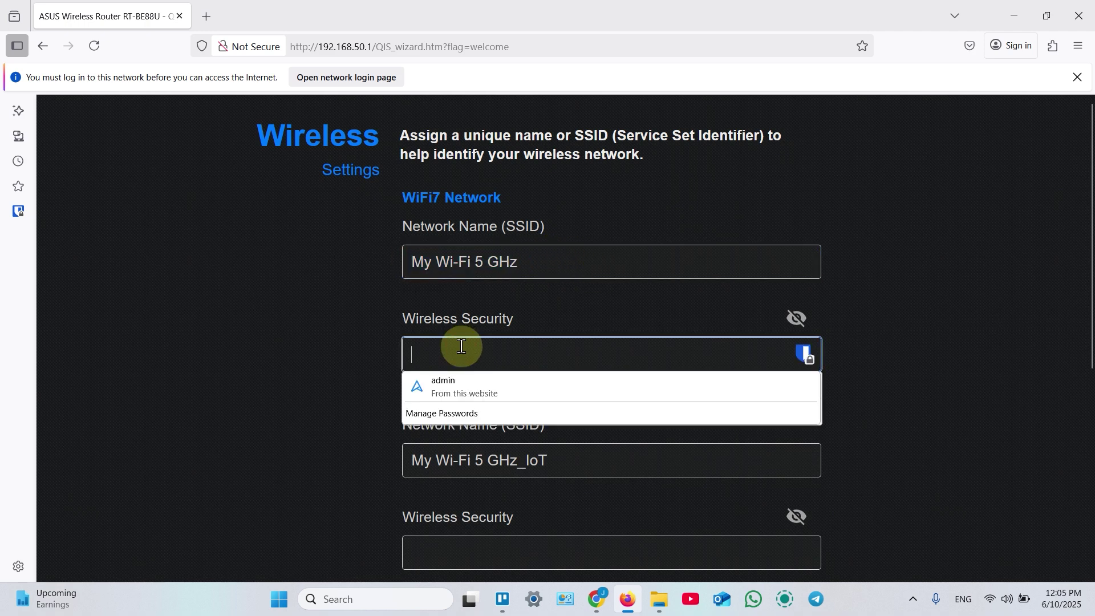
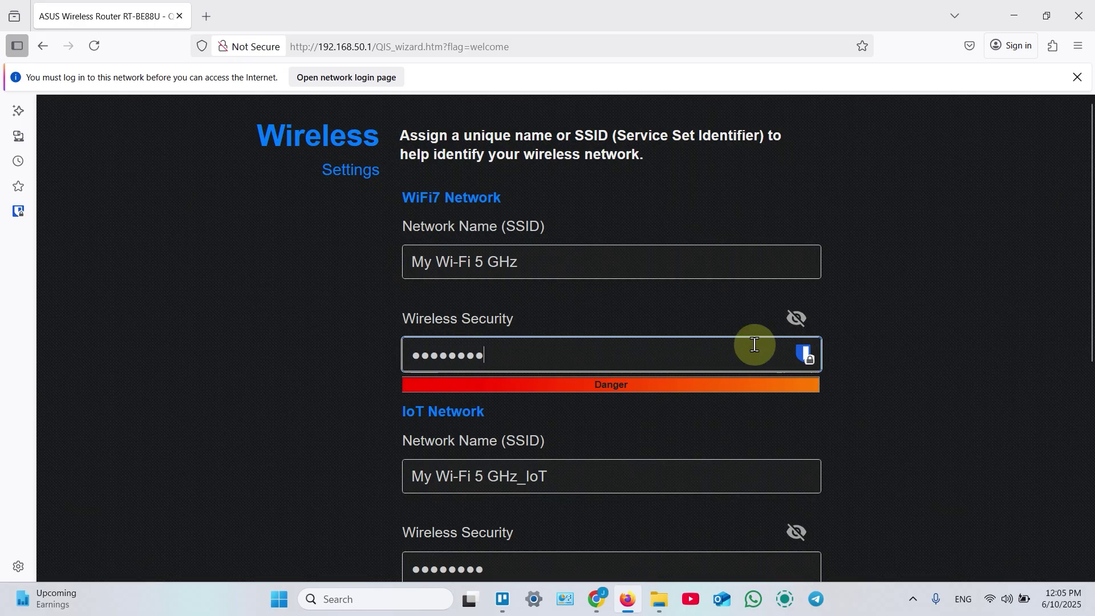
double_click(795, 317)
click(795, 317)
scroll(861, 320, down, 3)
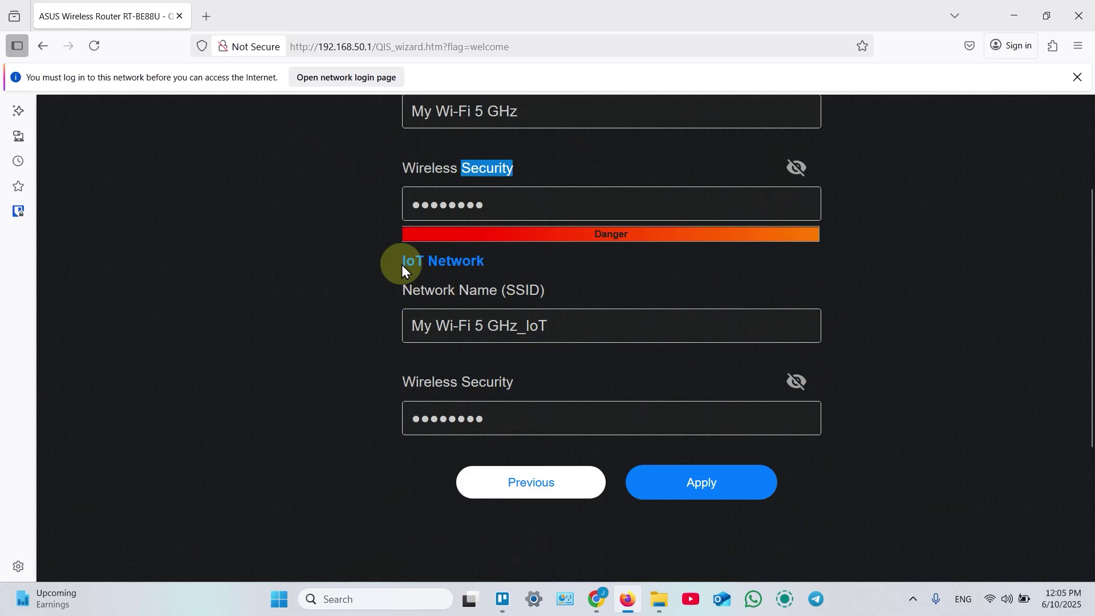
scroll(710, 255, up, 2)
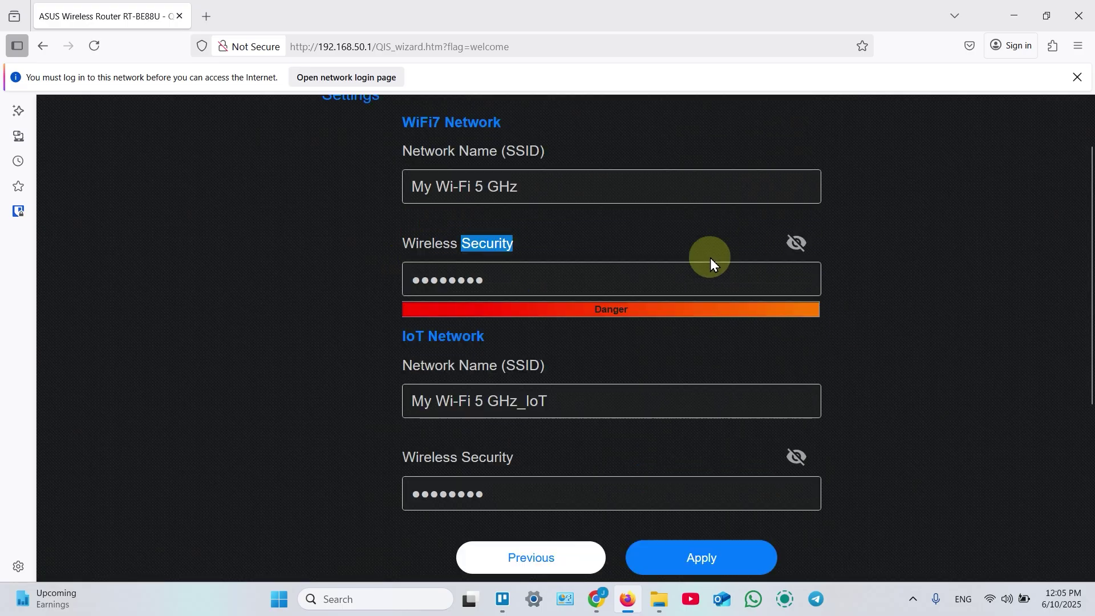
scroll(433, 342, down, 1)
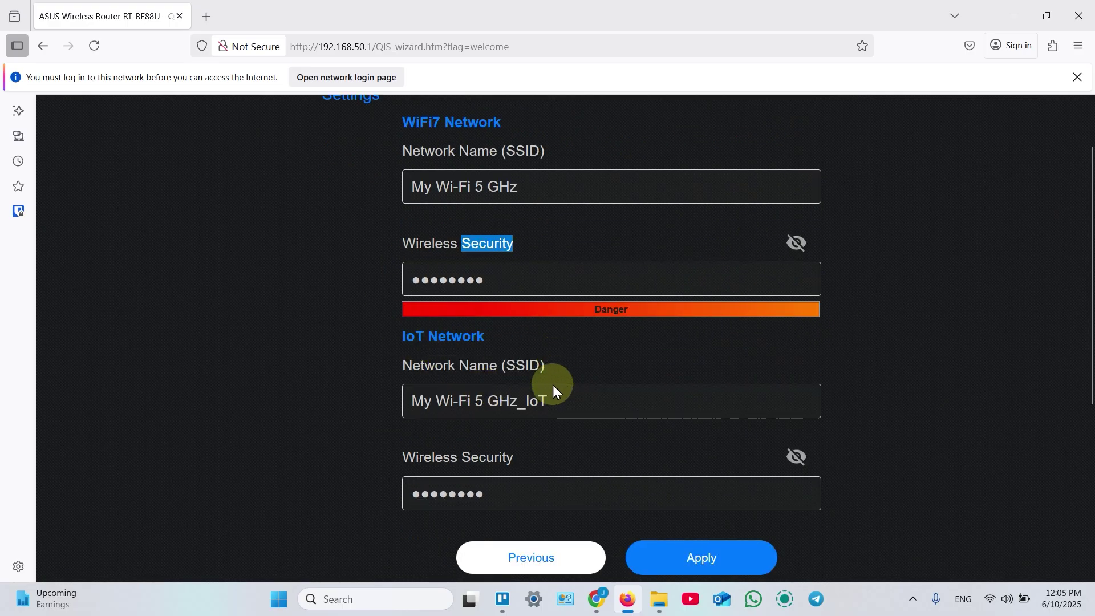
scroll(587, 459, down, 1)
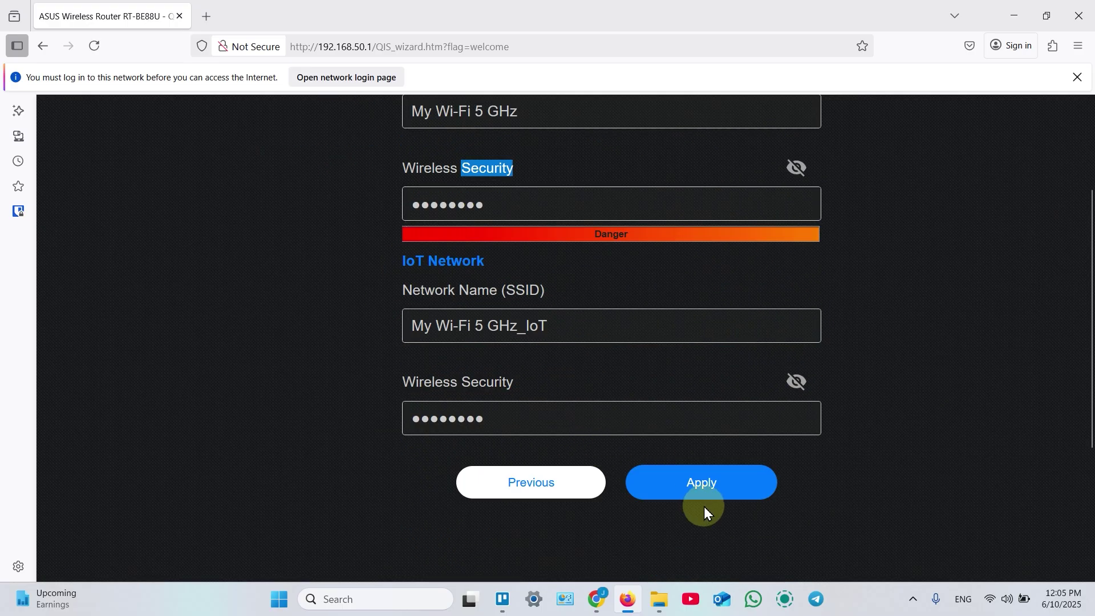
click(717, 487)
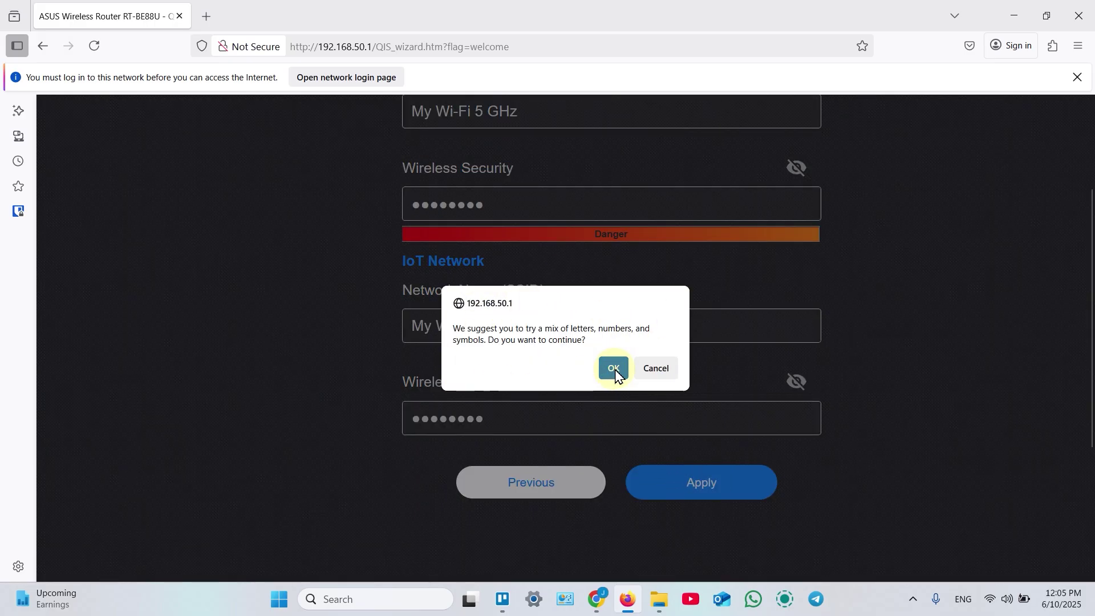
click(614, 369)
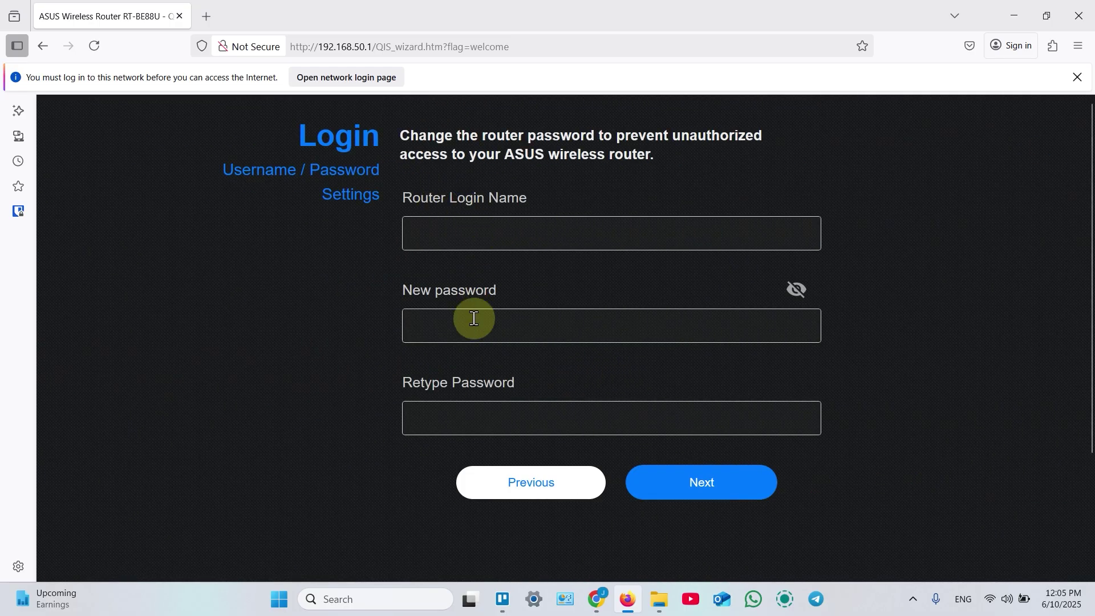
Enter the router login name and new password, verify both passwords match, and submit.
click(456, 234)
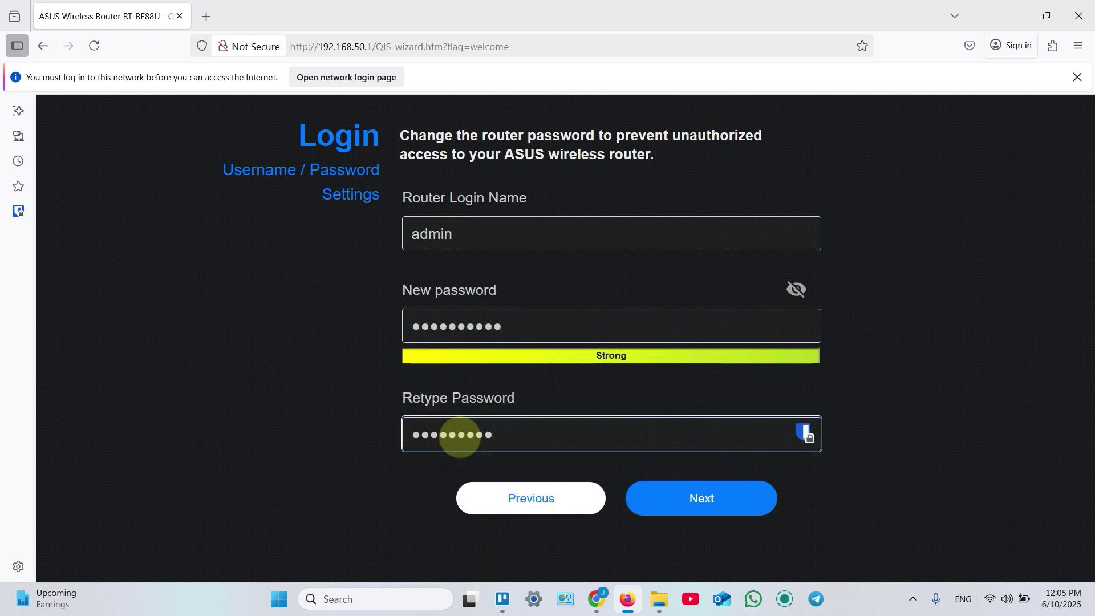
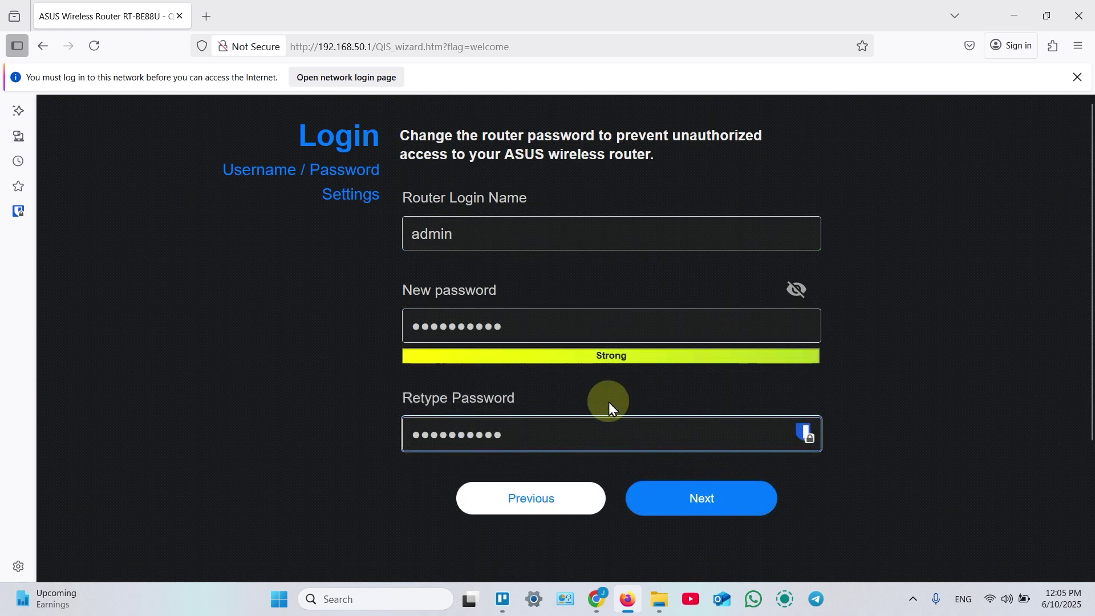
click(797, 285)
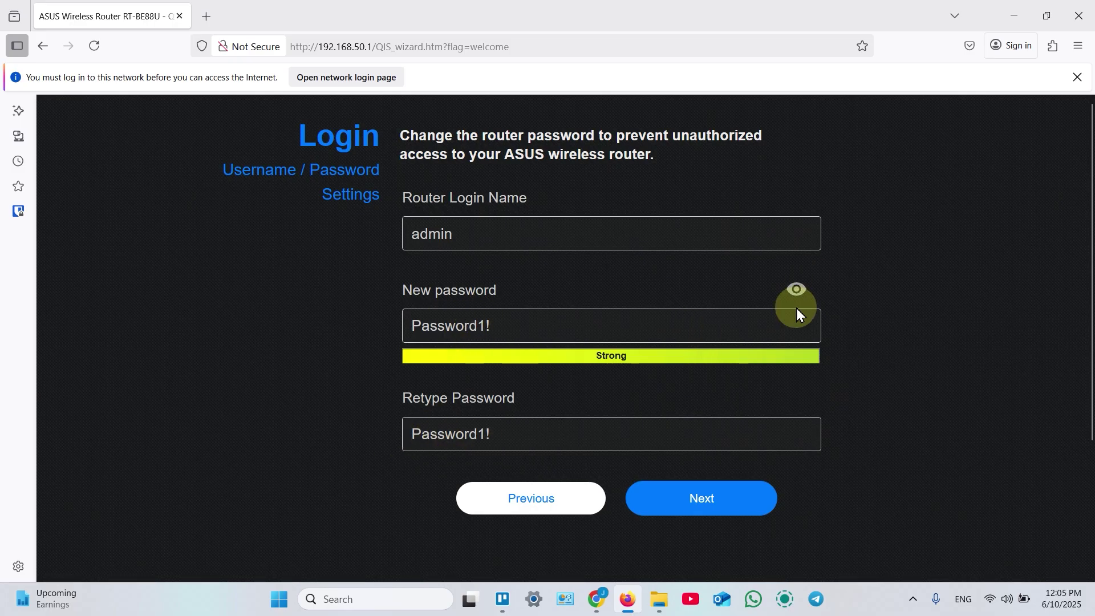
click(704, 513)
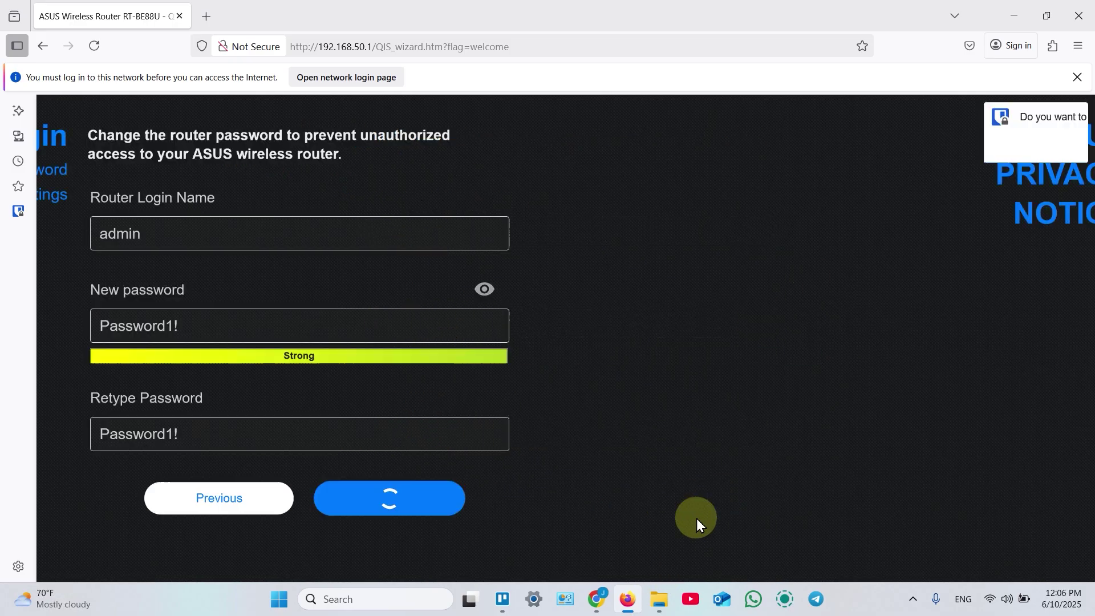
Confirm being over 16, dismiss the password-manager prompt, and agree to the ASUS privacy notice.
scroll(546, 276, down, 3)
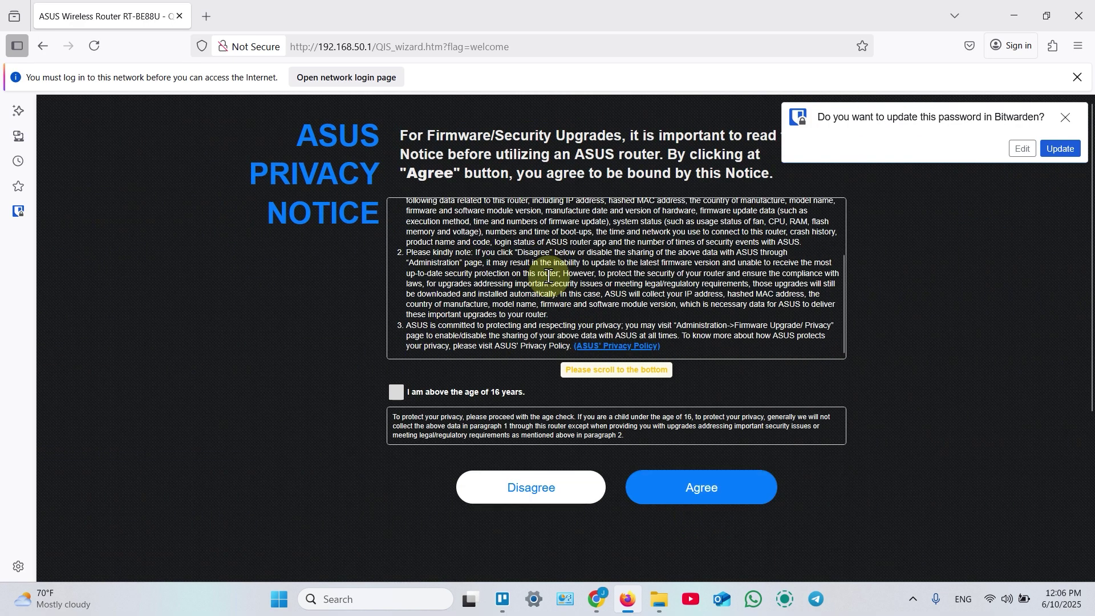
scroll(416, 379, down, 3)
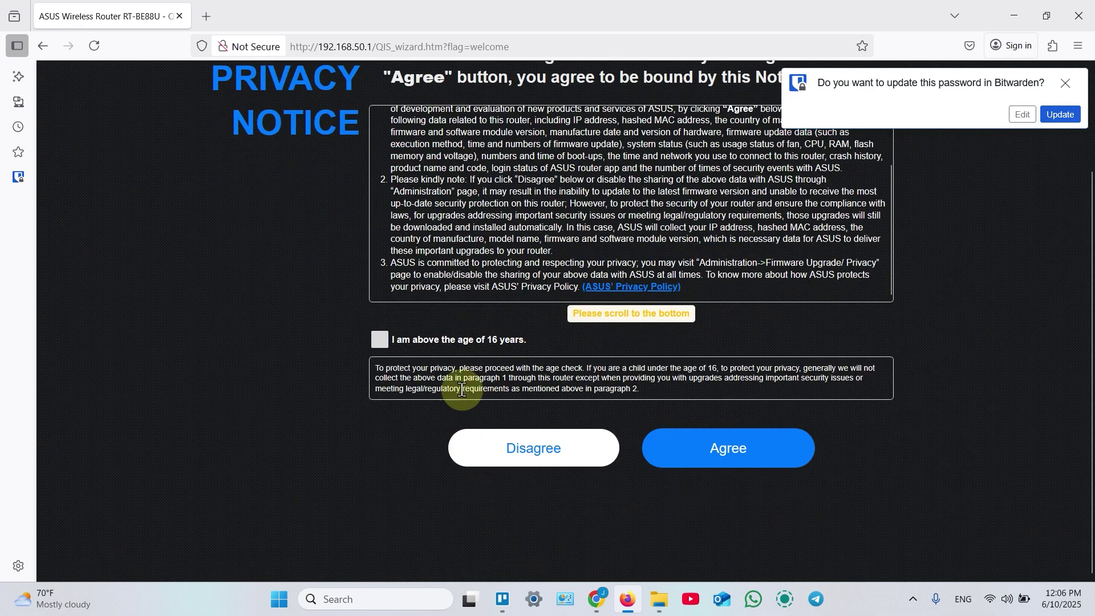
click(378, 342)
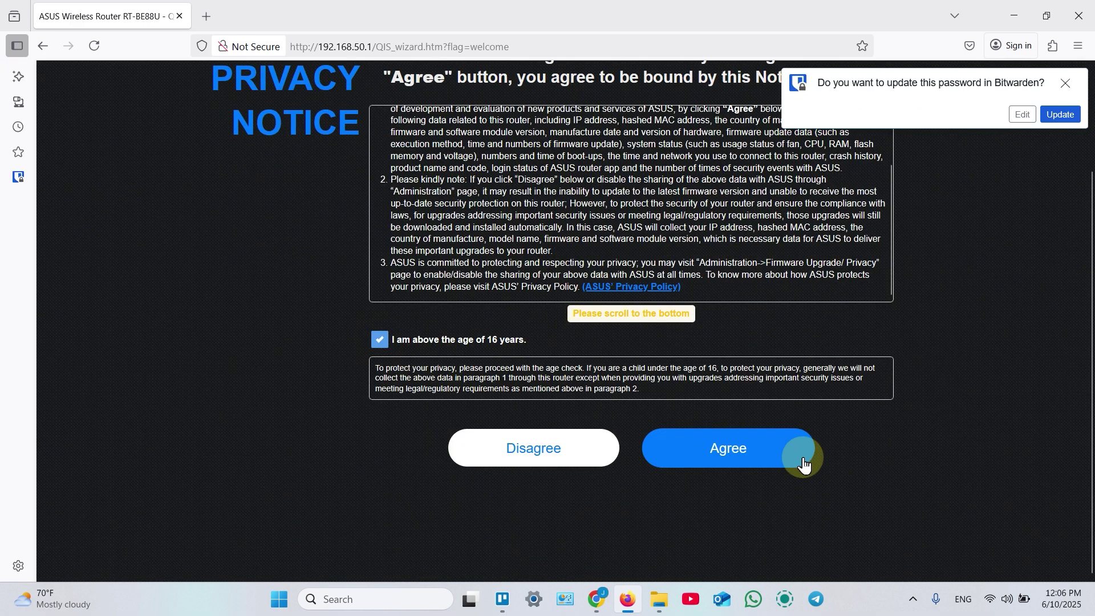
click(1062, 85)
click(725, 442)
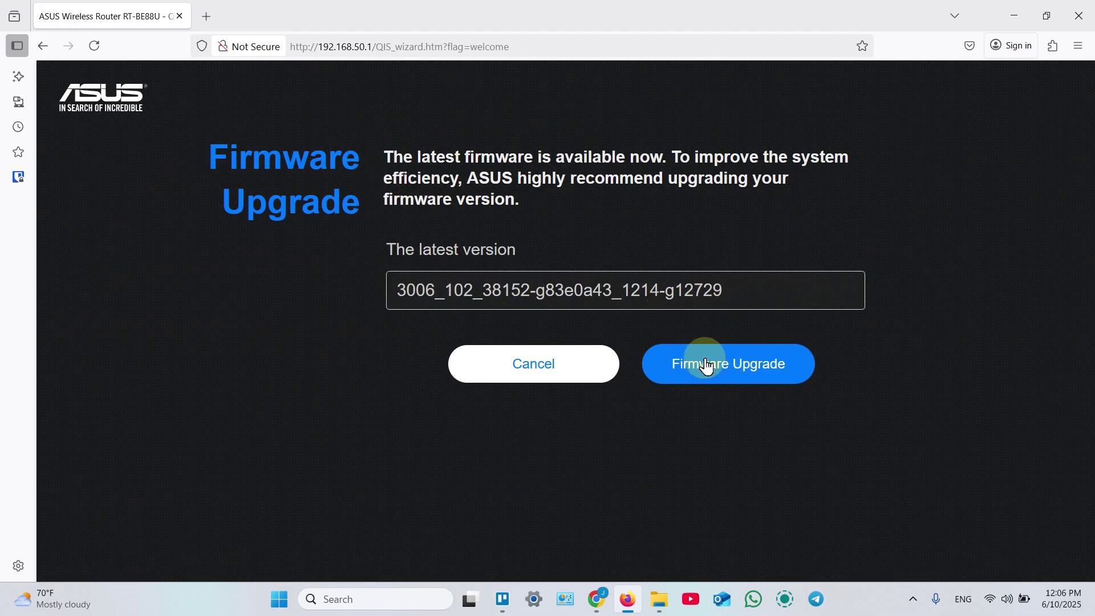
Cancel the firmware upgrade and review the Summary page listing the WiFi7 and IoT networks.
click(534, 372)
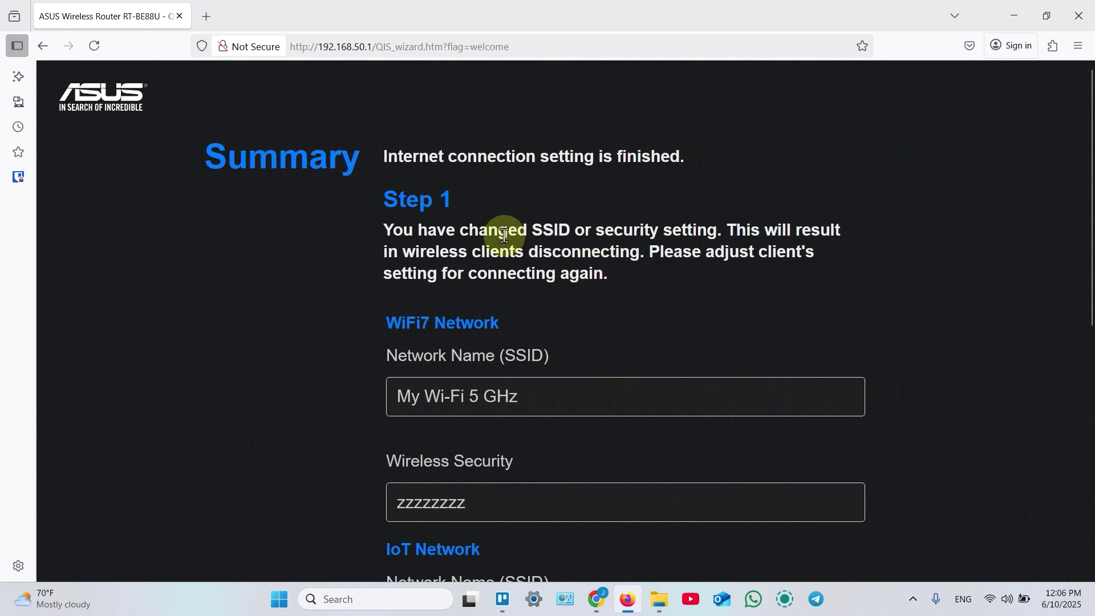
scroll(551, 229, down, 4)
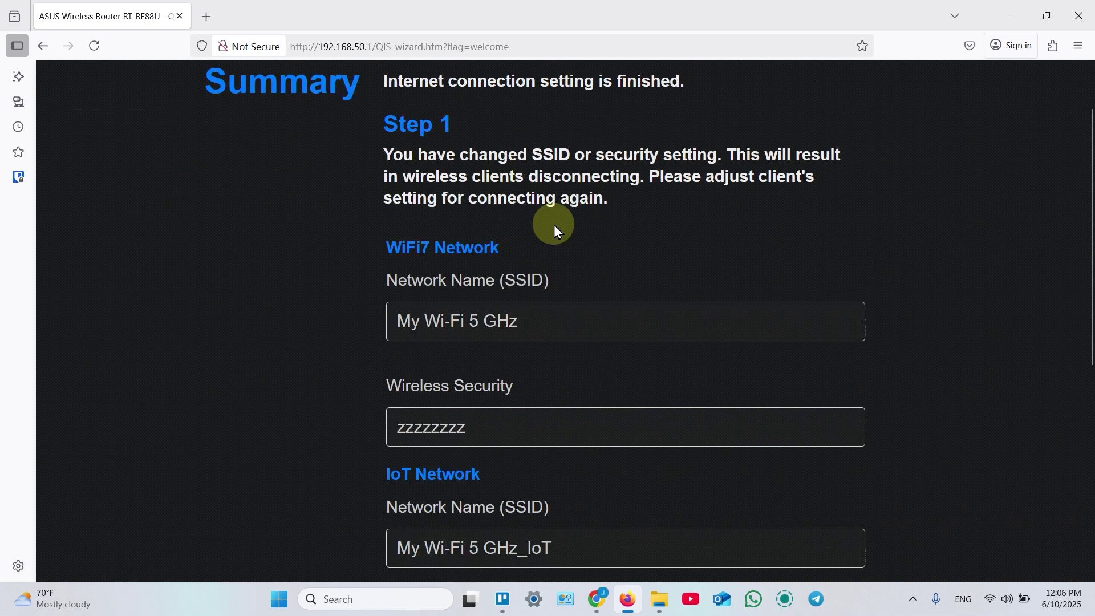
scroll(541, 244, down, 4)
scroll(576, 271, up, 8)
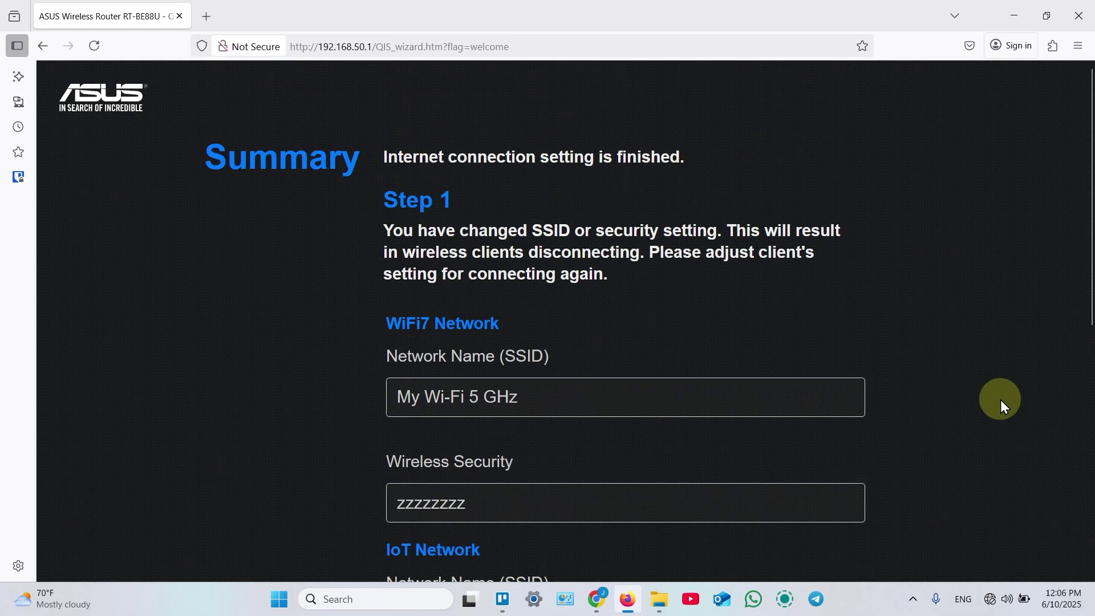
Confirm in Quick Settings that the laptop is connected to My Wi-Fi 5 GHz.
click(992, 600)
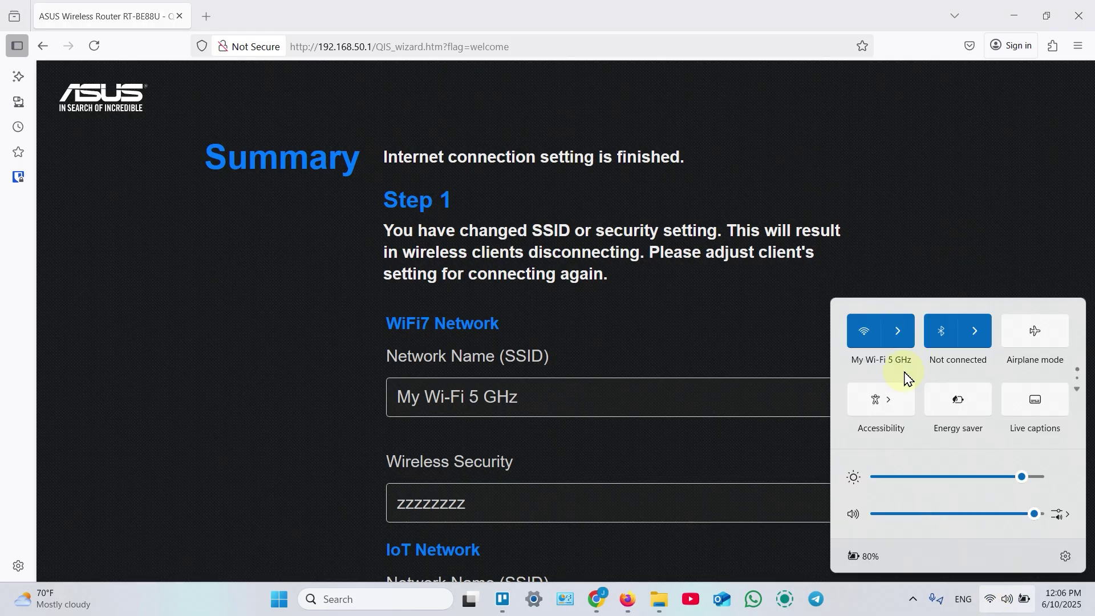
click(957, 246)
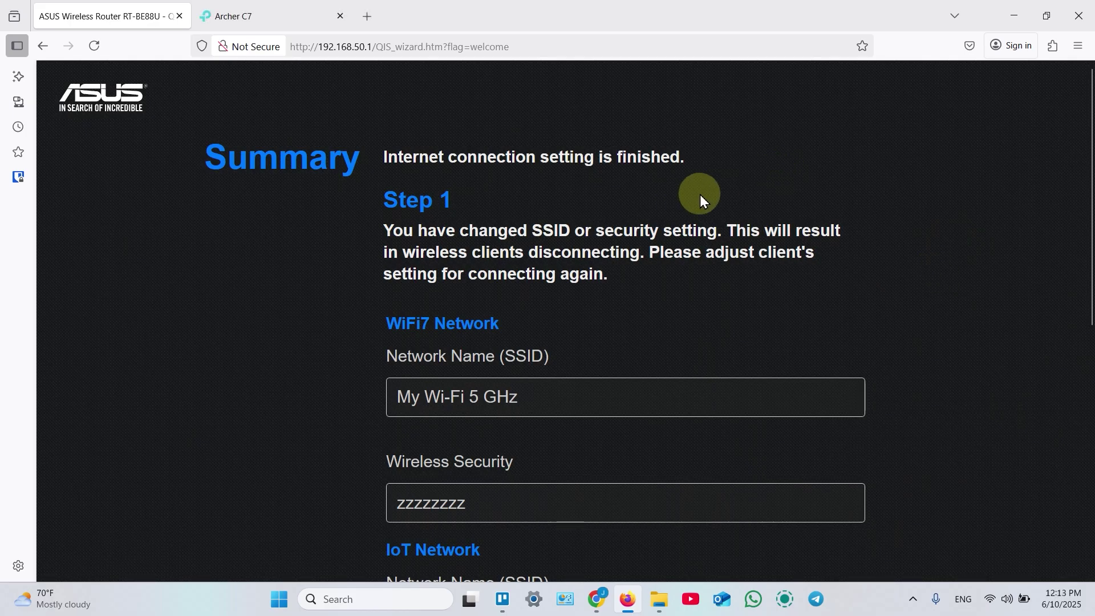
Load 192.168.50.1 in a new browser tab.
click(367, 16)
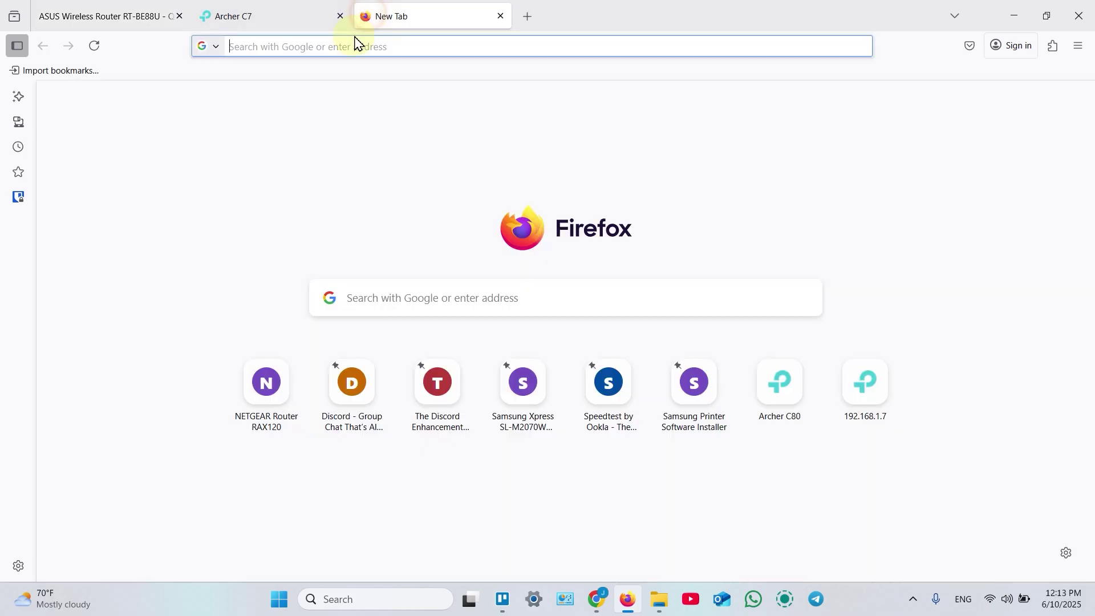
text(19)
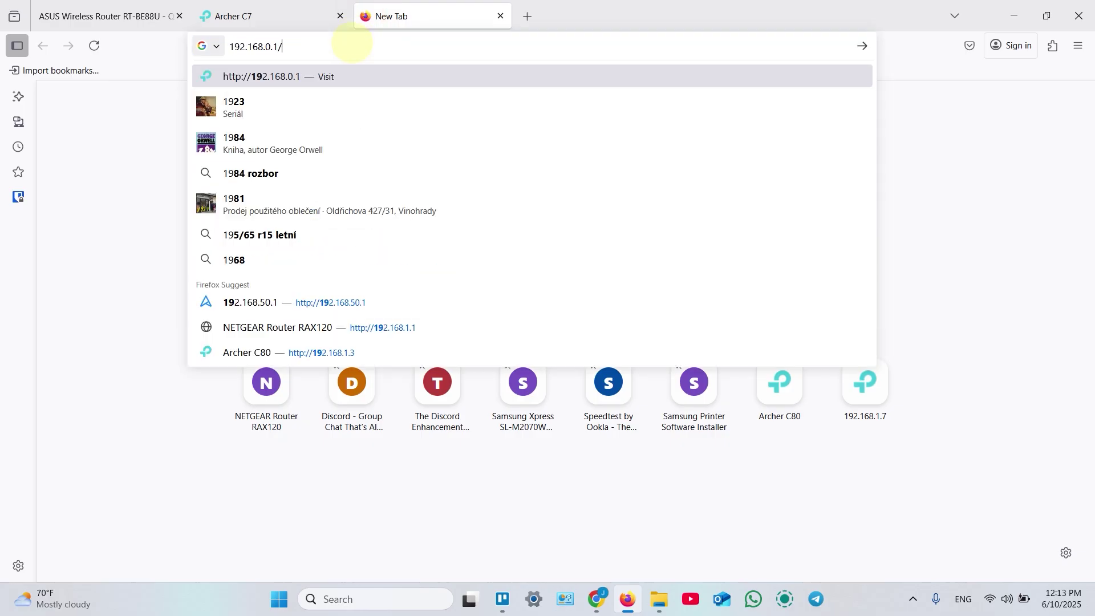
text(2.168.50)
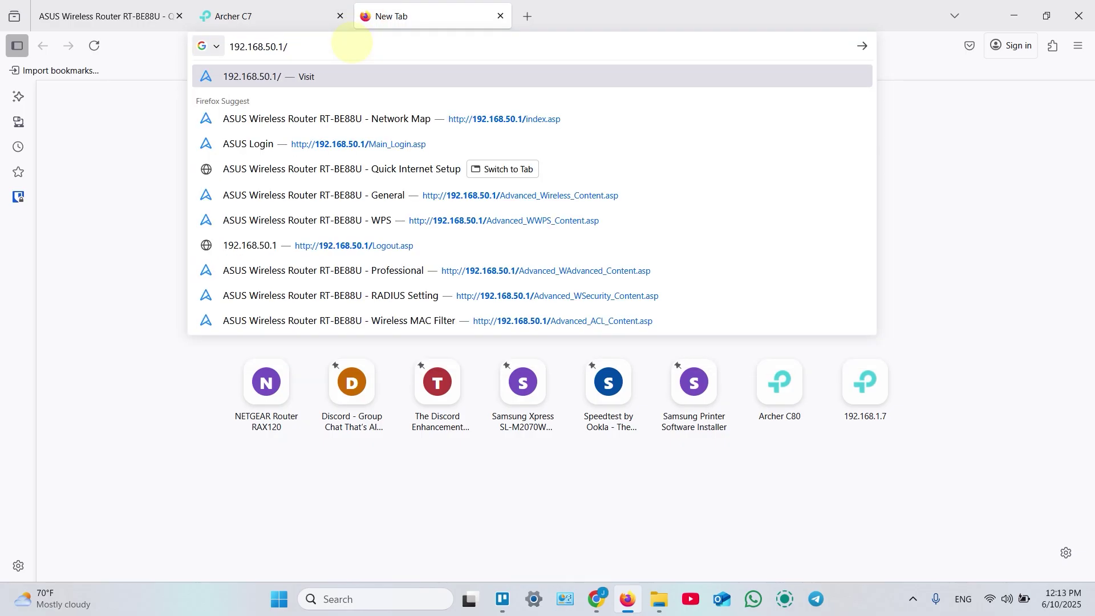
key(Return)
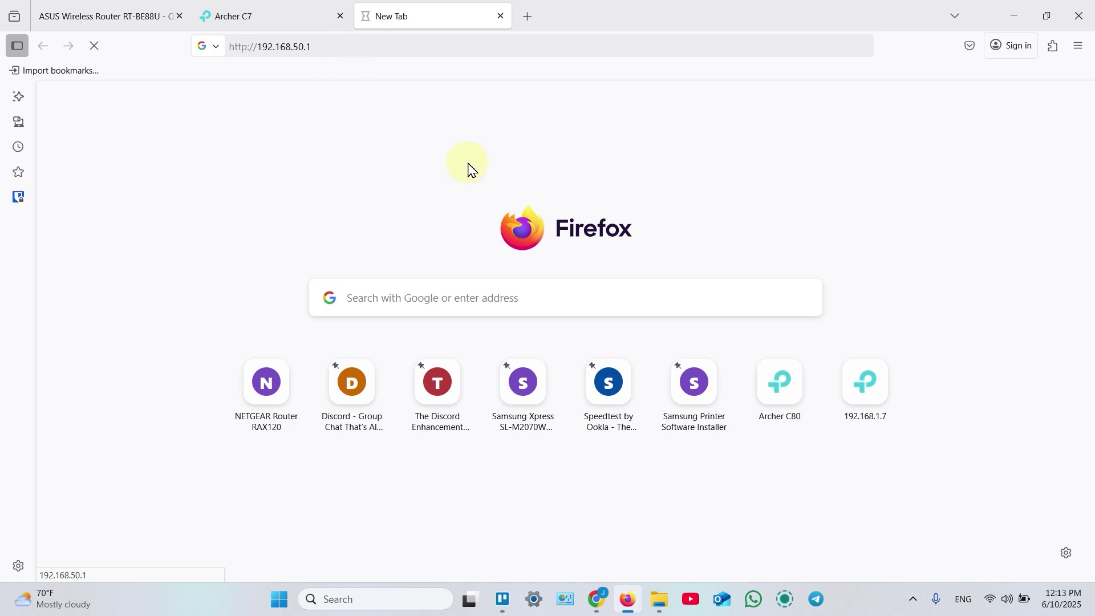
Select the wired client's IP 192.168.0.100 in the Archer C7 Network Map.
click(259, 23)
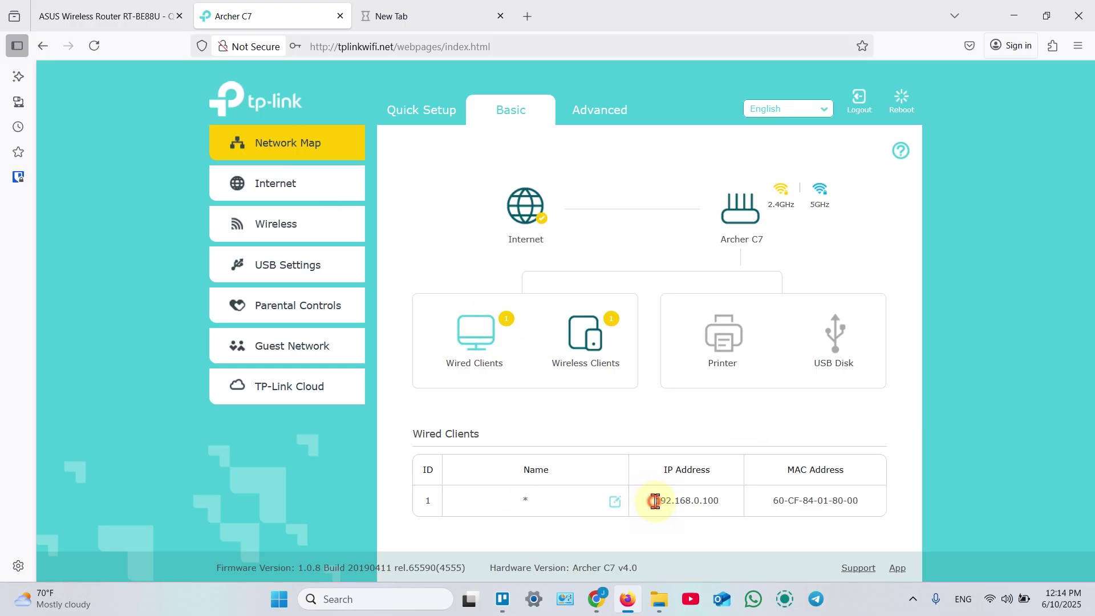
drag(676, 501, 731, 497)
key(ctrl+c)
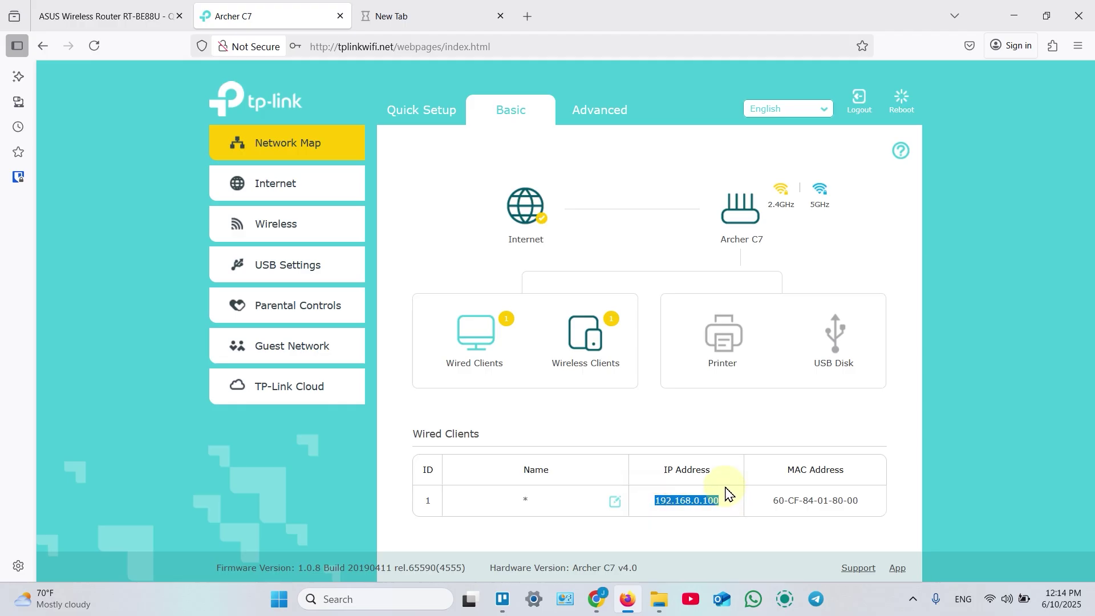
click(430, 16)
Replace the stalled tab with a fresh one and load the pasted address 192.168.0.100.
click(363, 43)
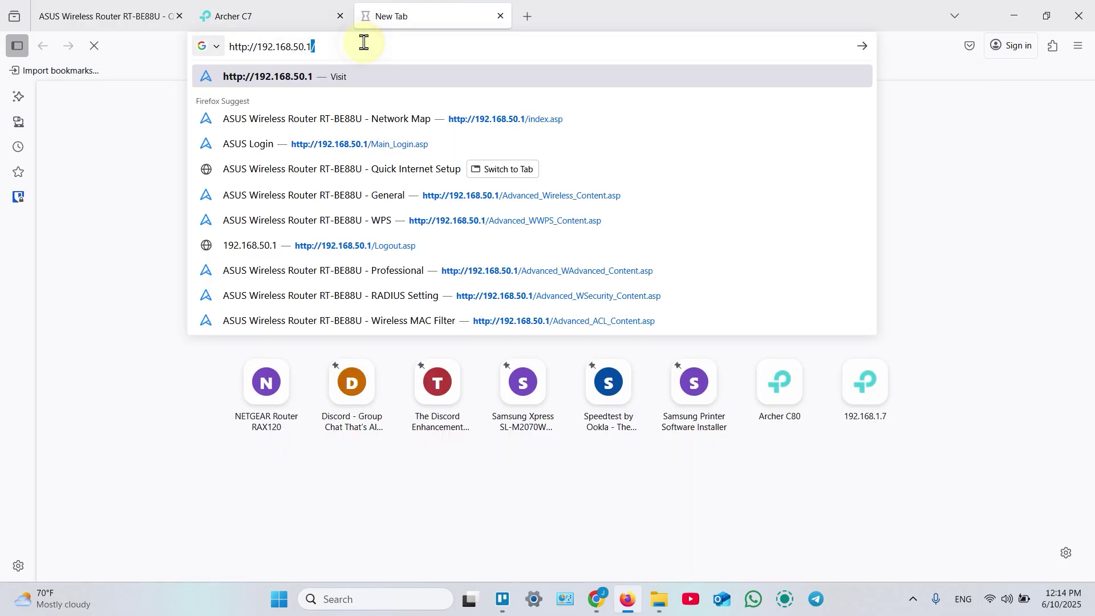
click(525, 16)
click(501, 15)
click(386, 46)
key(ctrl+v)
key(Return)
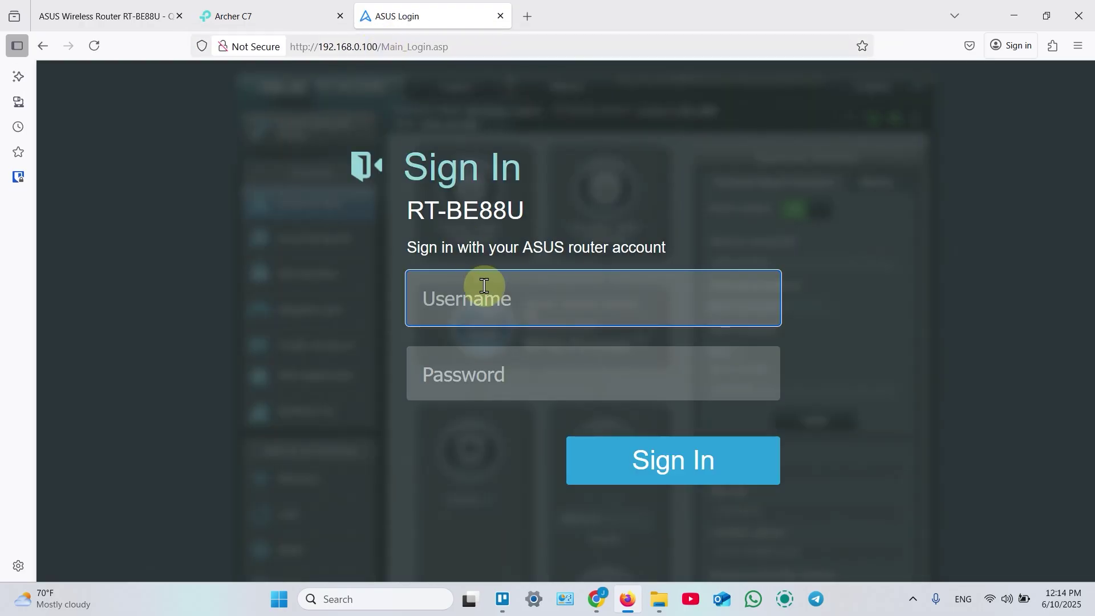
Sign in to the ASUS router with username admin and the router password.
click(512, 291)
key(Tab)
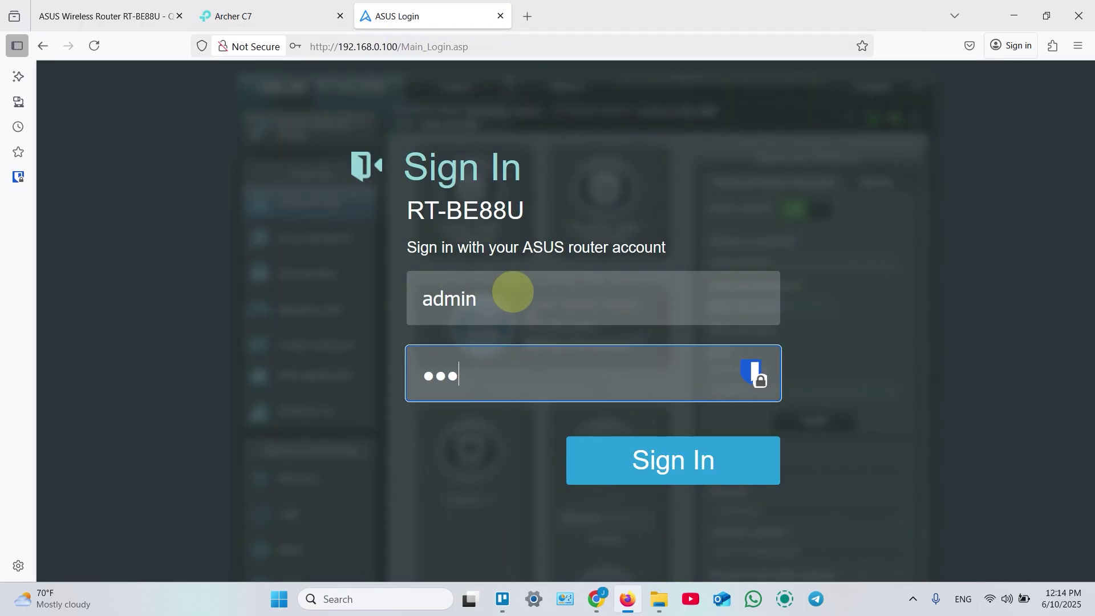
key(Return)
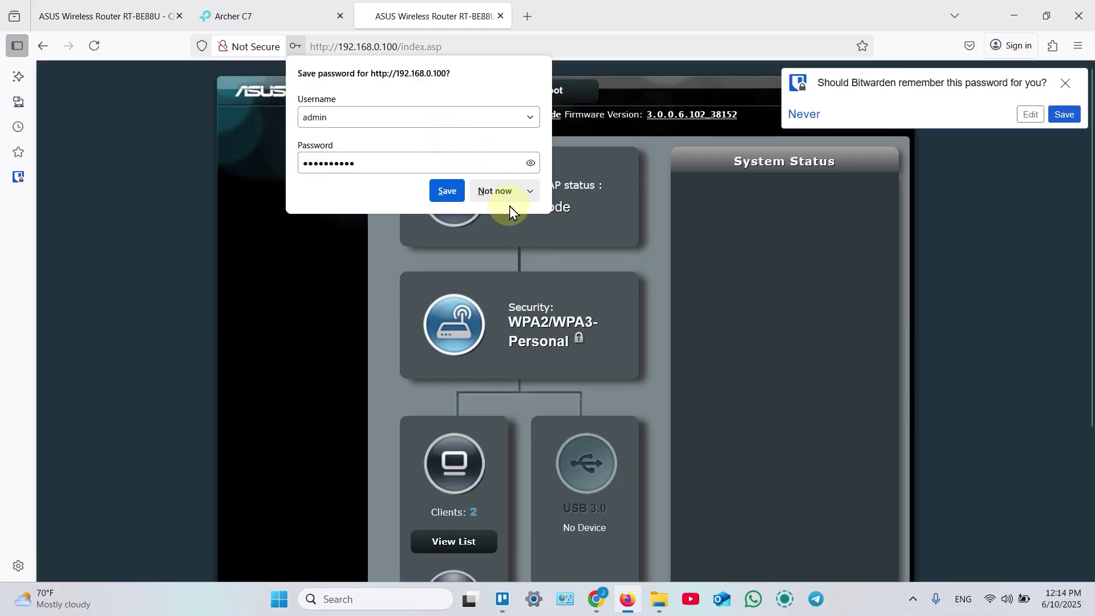
Dismiss the save-password and notice popups, then accept the license agreement as over 16.
click(500, 195)
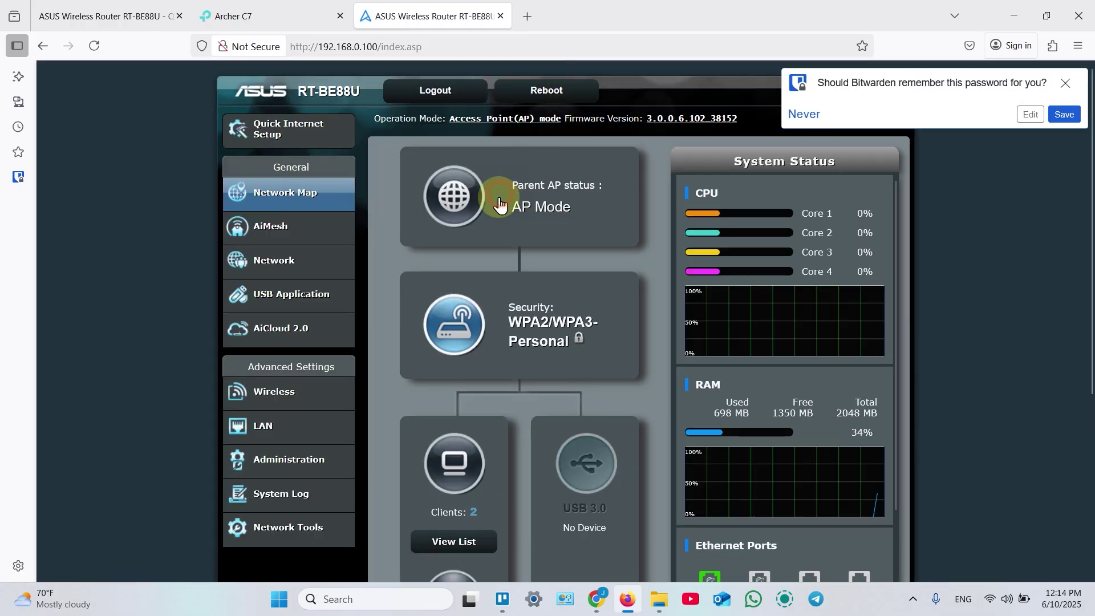
click(566, 239)
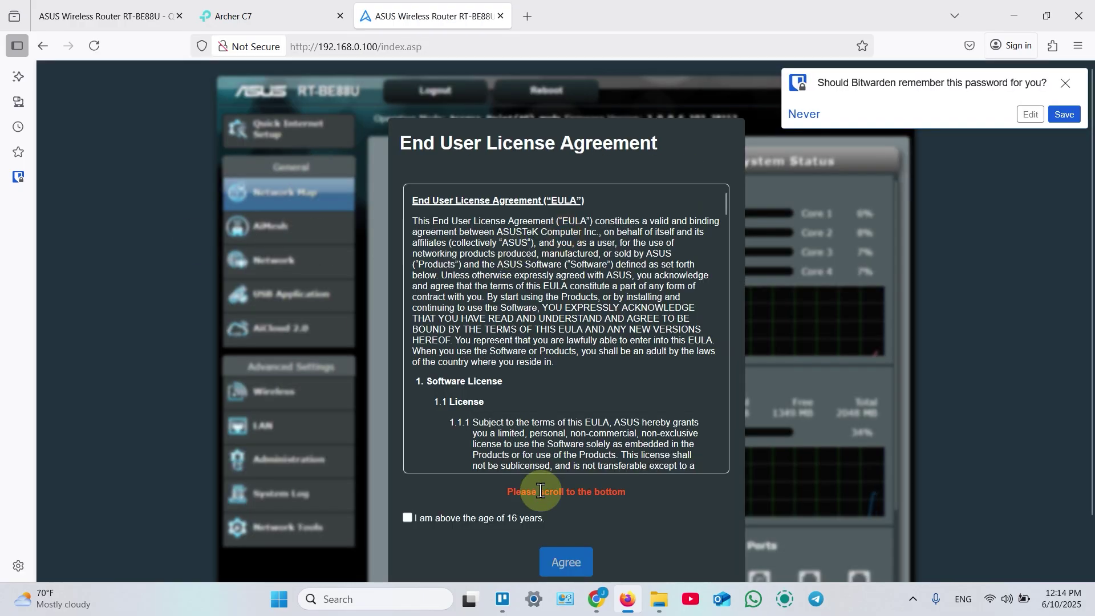
click(424, 456)
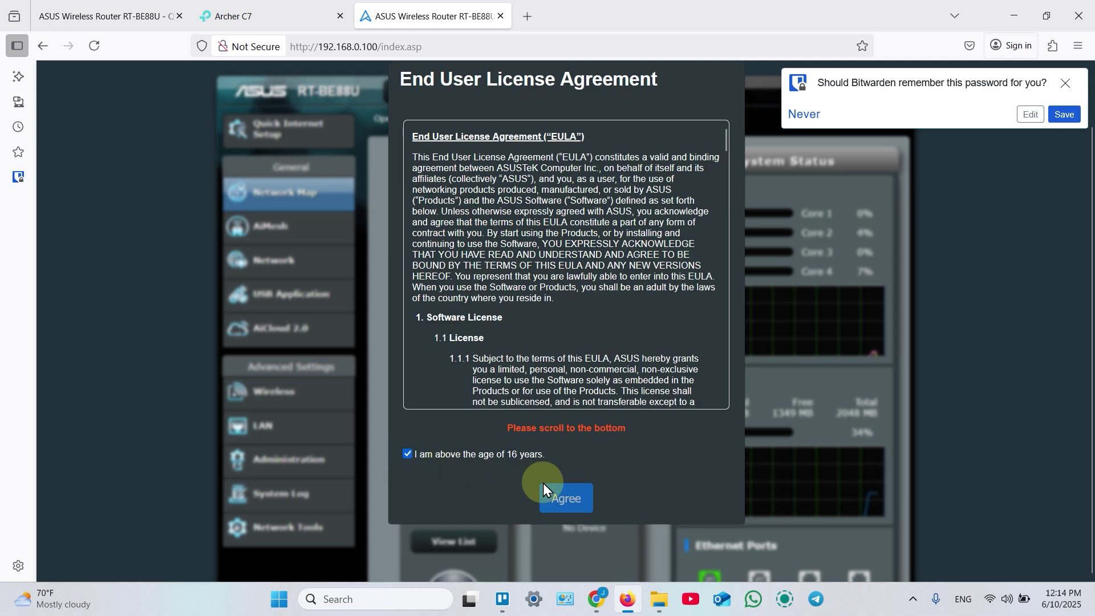
scroll(556, 285, down, 20)
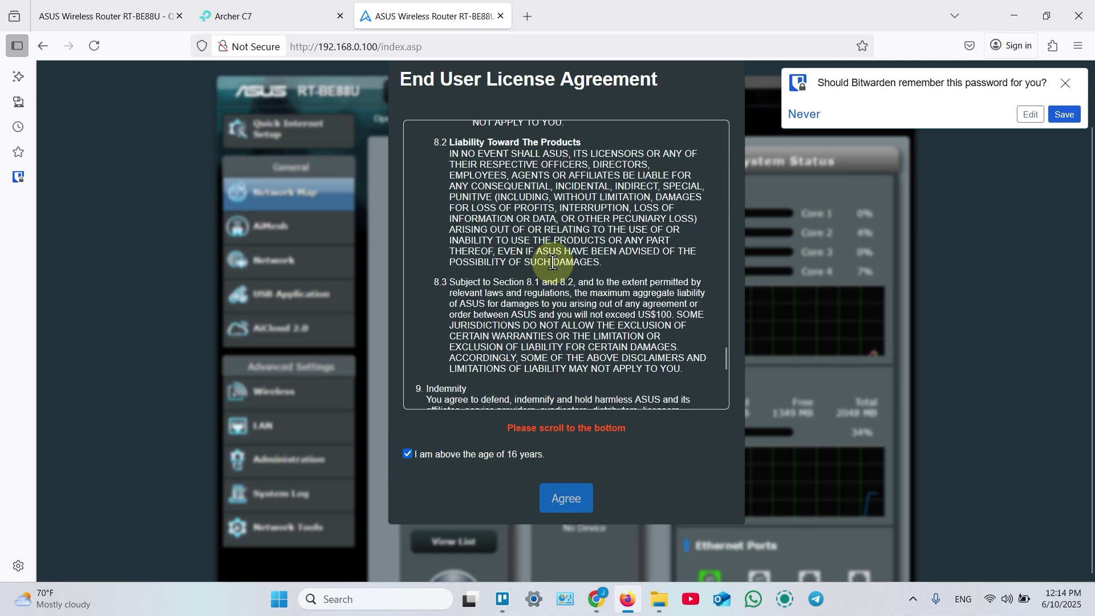
click(565, 502)
Accept the ASUS privacy notice to reveal the Network Map dashboard.
scroll(501, 354, down, 10)
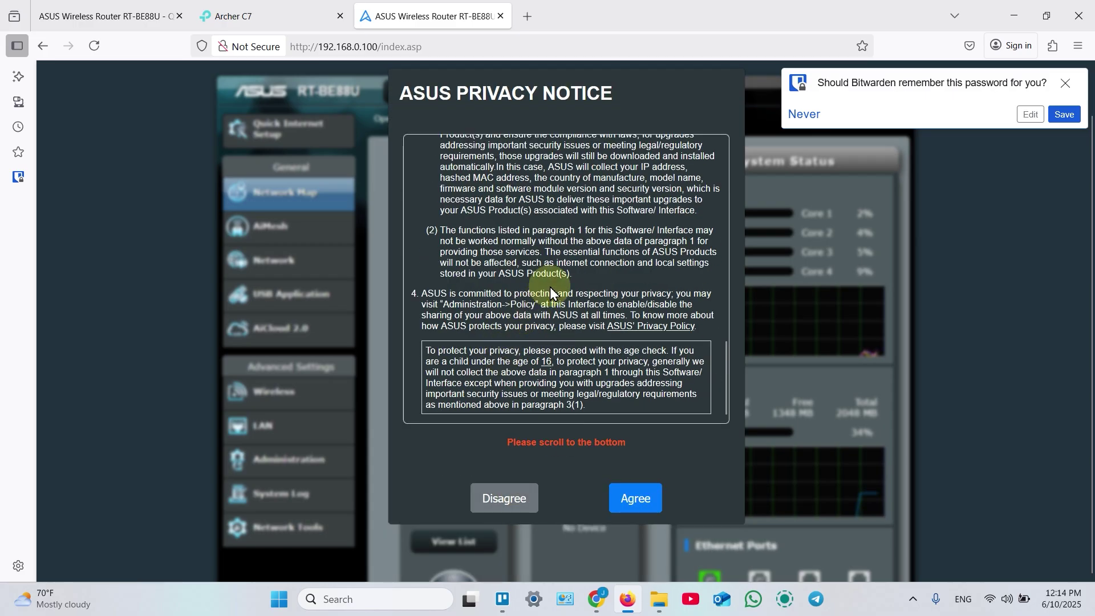
scroll(579, 403, up, 3)
scroll(580, 402, up, 2)
scroll(566, 343, down, 5)
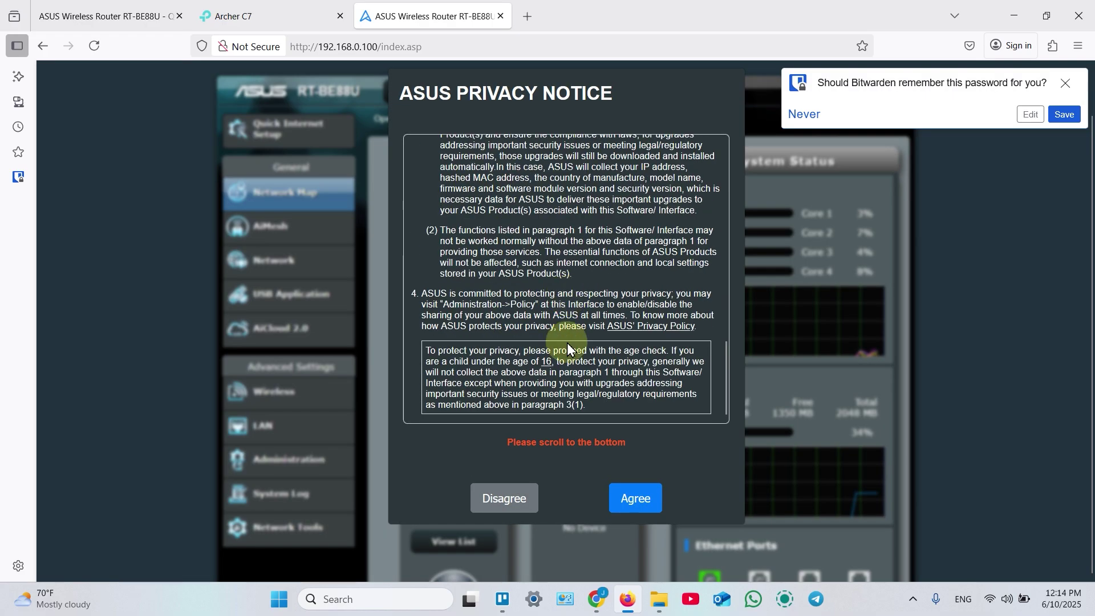
click(635, 497)
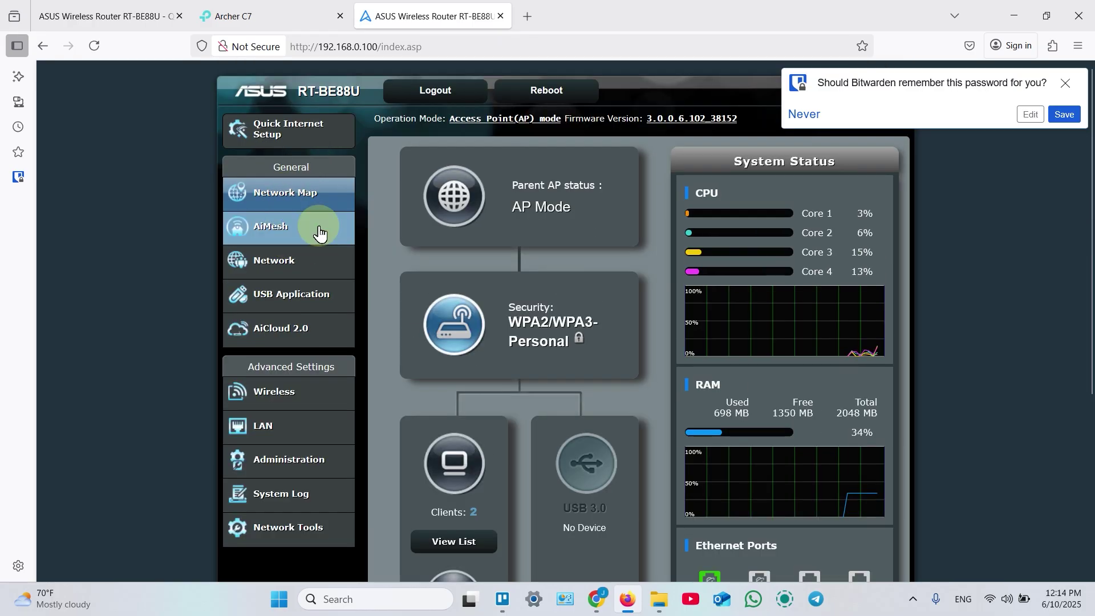
scroll(318, 224, down, 3)
scroll(279, 473, up, 3)
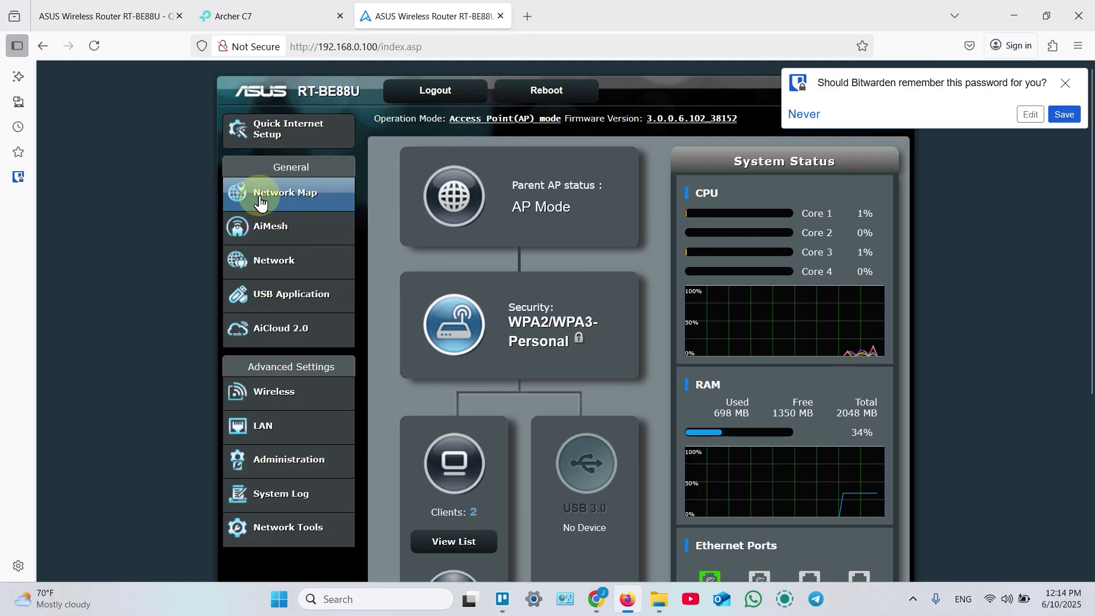